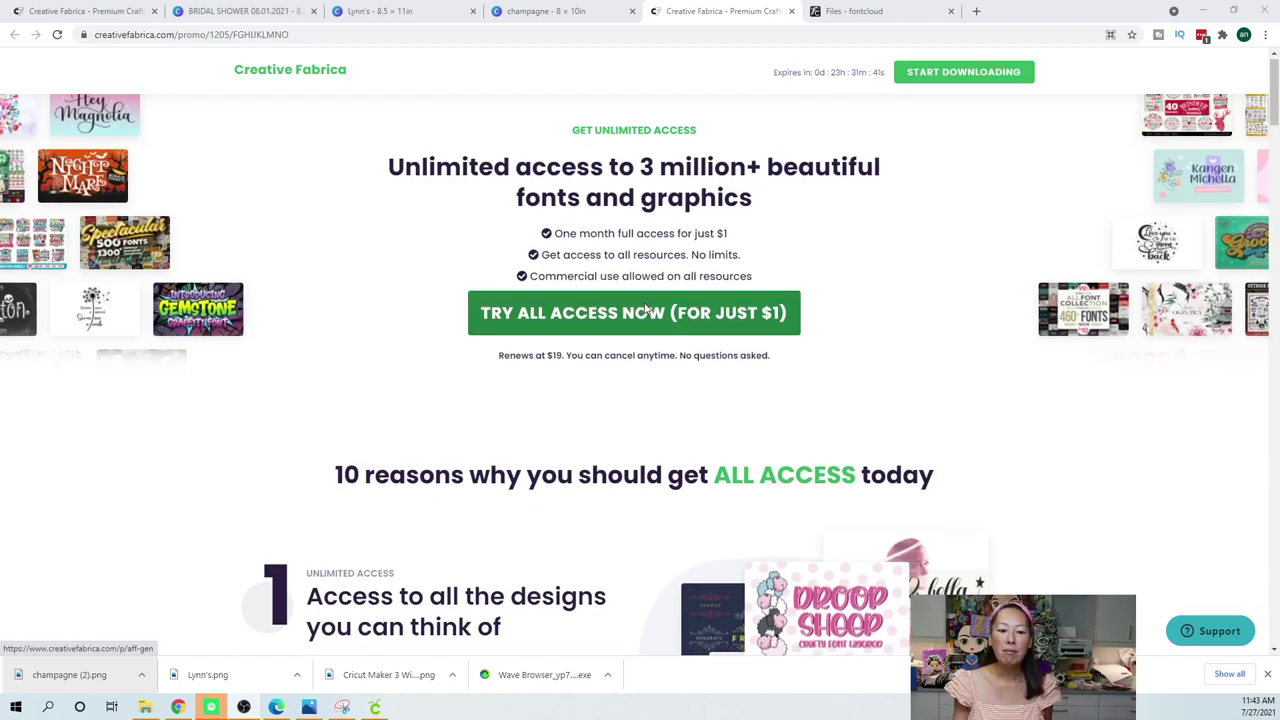
- Open a new browser tab and go to the creativefabrica.com website
{"action": "scroll", "coordinate": [648, 307], "scroll_direction": "down", "scroll_amount": 1}
{"action": "scroll", "coordinate": [645, 307], "scroll_direction": "up", "scroll_amount": 1}
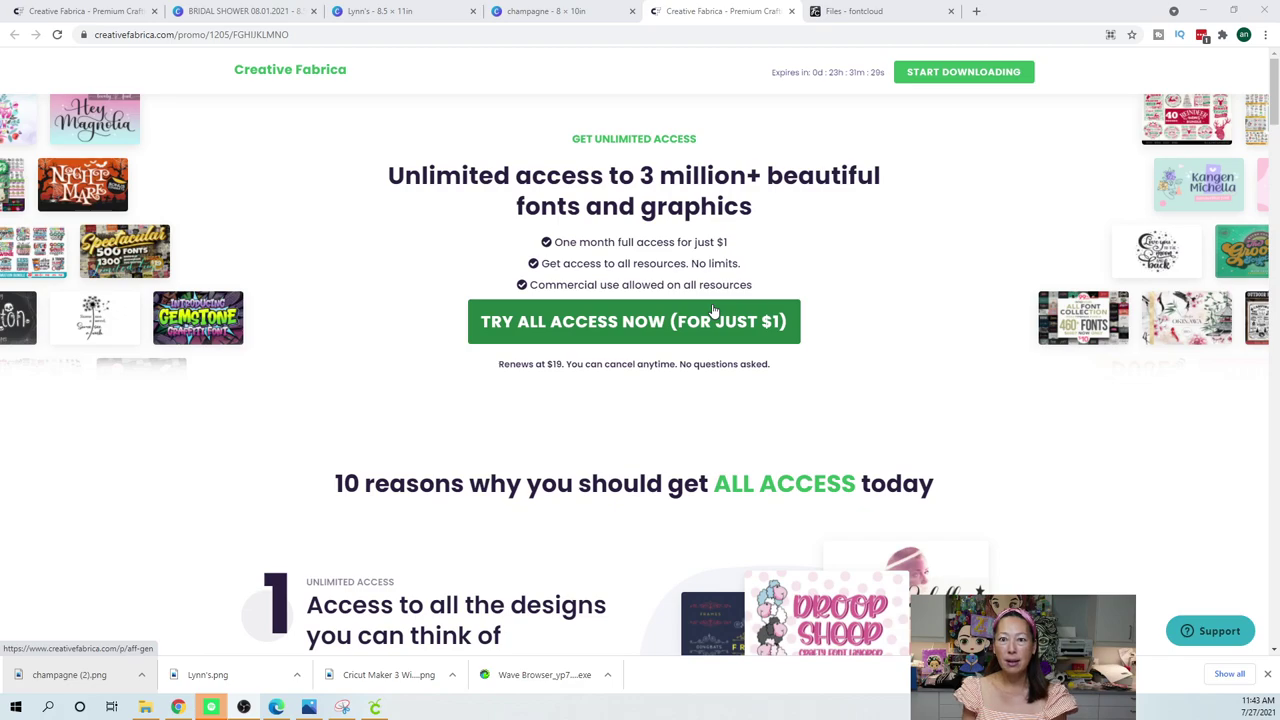
{"action": "left_click", "coordinate": [864, 13]}
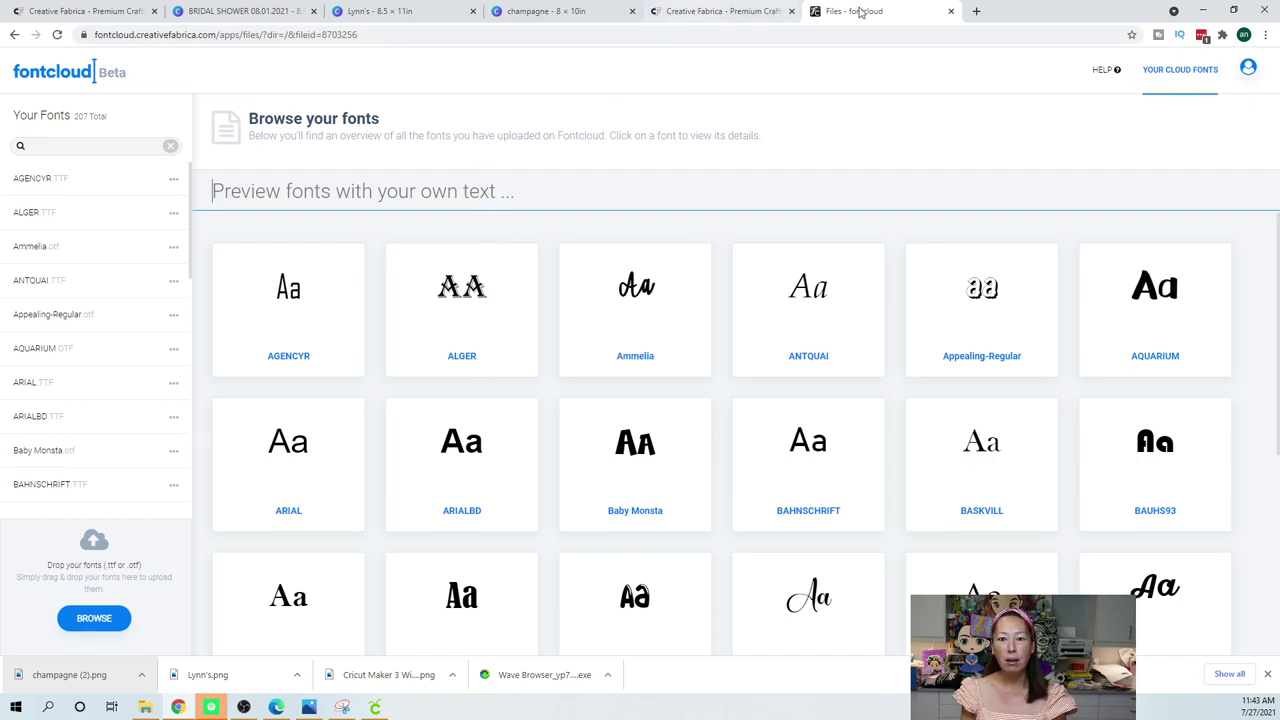
{"action": "left_click", "coordinate": [976, 11]}
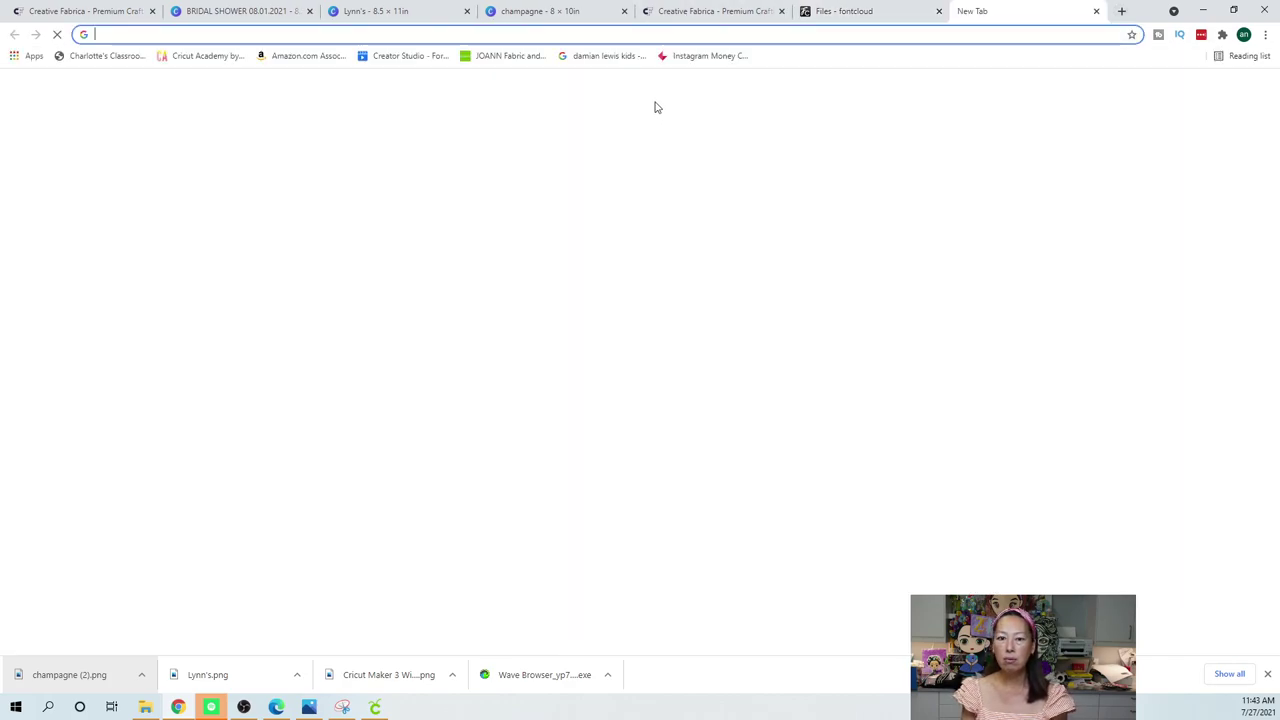
{"action": "type", "text": "crea"}
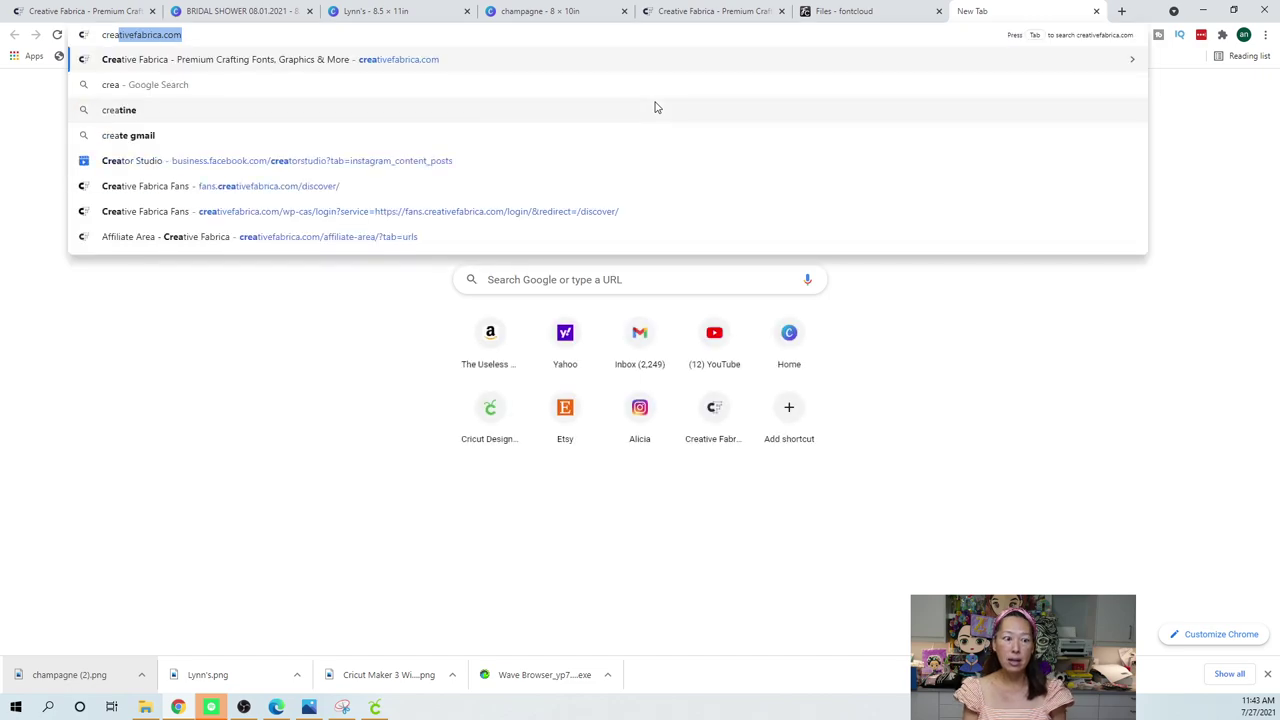
{"action": "key", "text": "Return"}
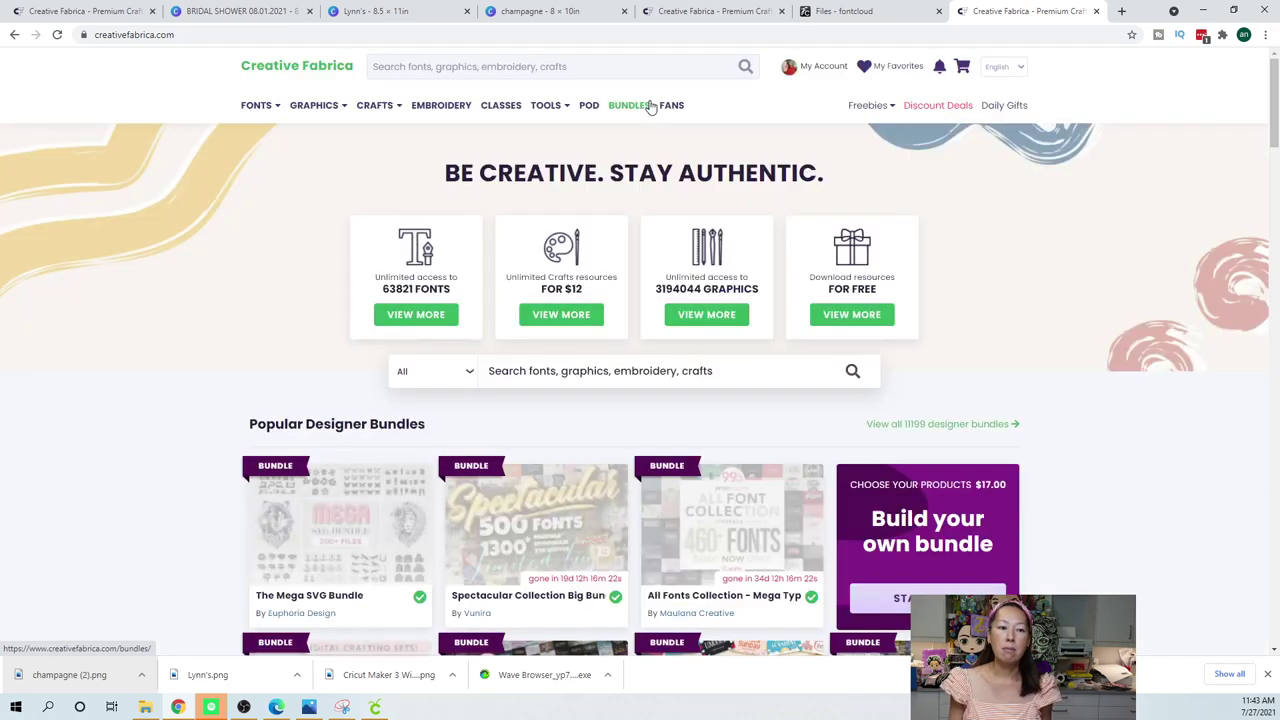
- Open the Fontcloud free online font manager page from the TOOLS menu
{"action": "mouse_move", "coordinate": [556, 119]}
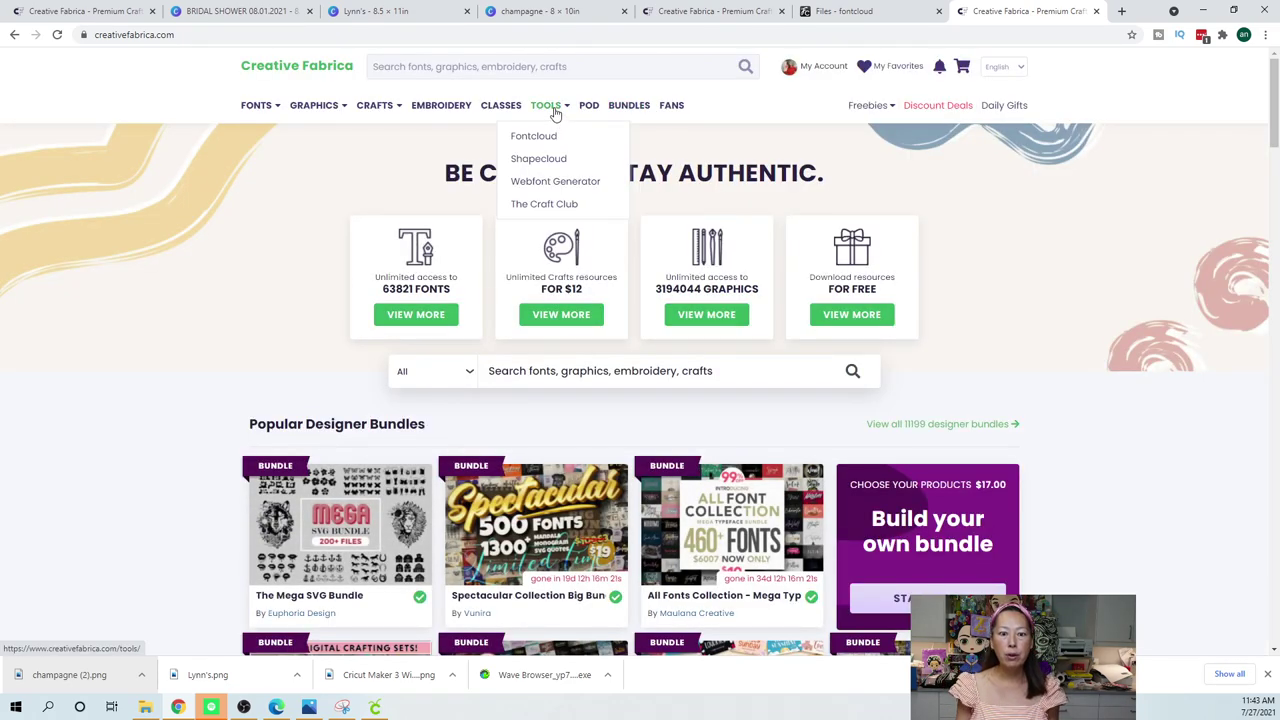
{"action": "left_click", "coordinate": [547, 142]}
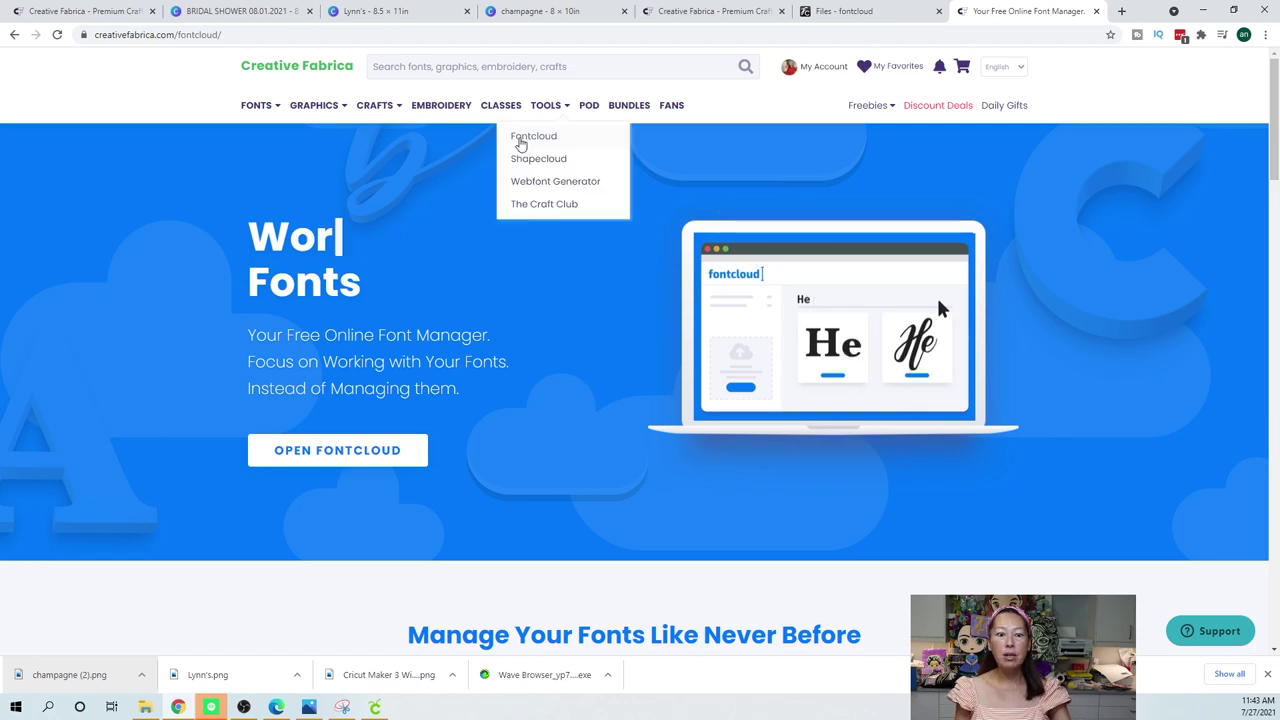
{"action": "mouse_move", "coordinate": [565, 109]}
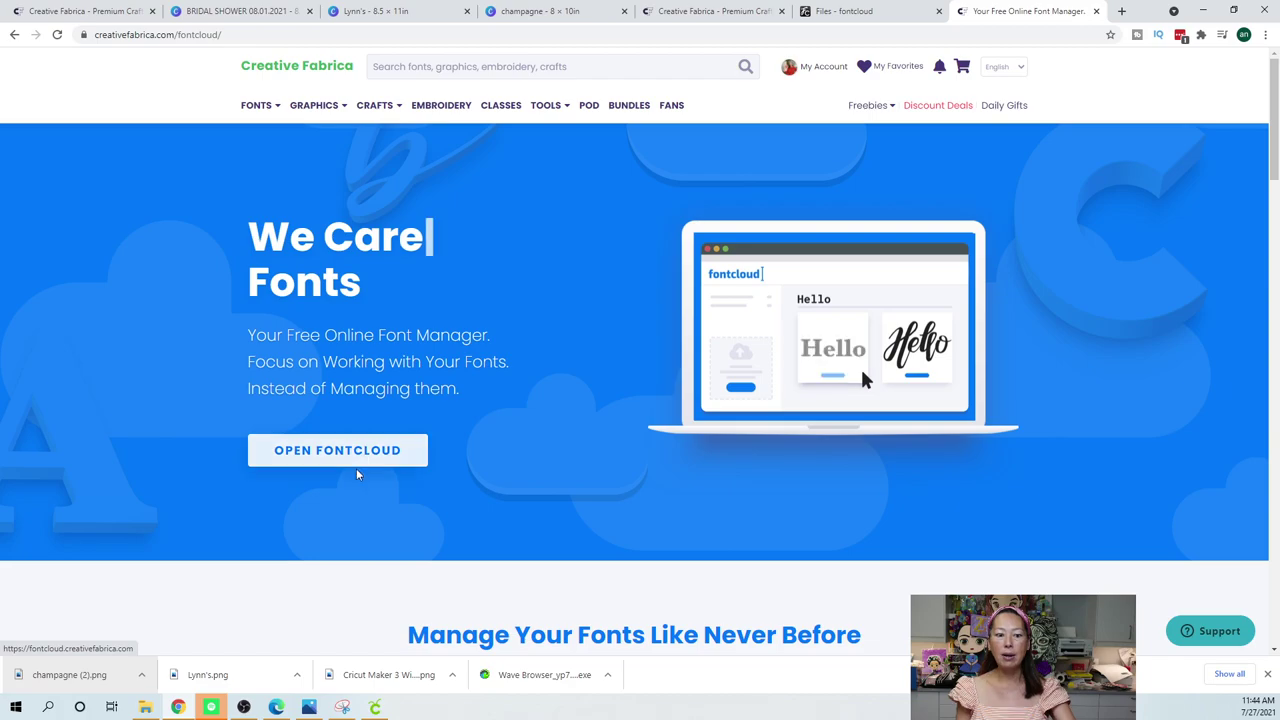
- Return to the 'Files - fontcloud' tab and focus the 'Preview fonts with your own text' field
{"action": "left_click", "coordinate": [850, 12]}
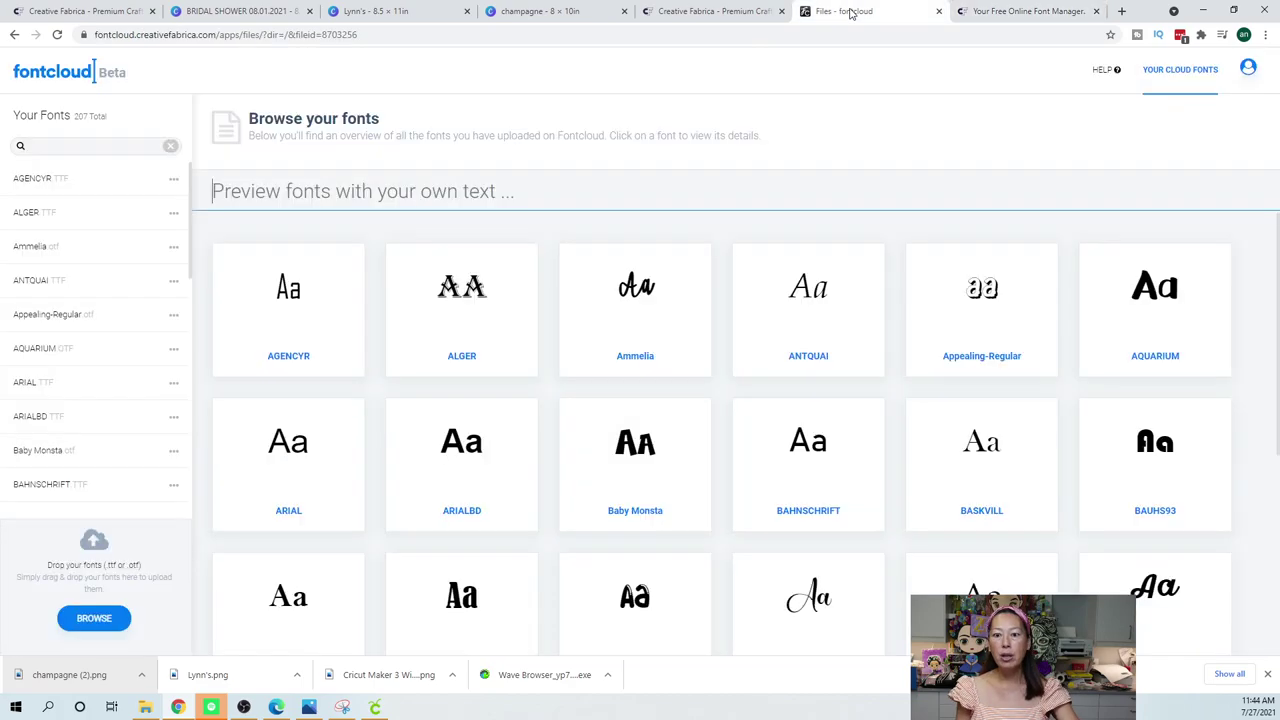
{"action": "left_click", "coordinate": [348, 210]}
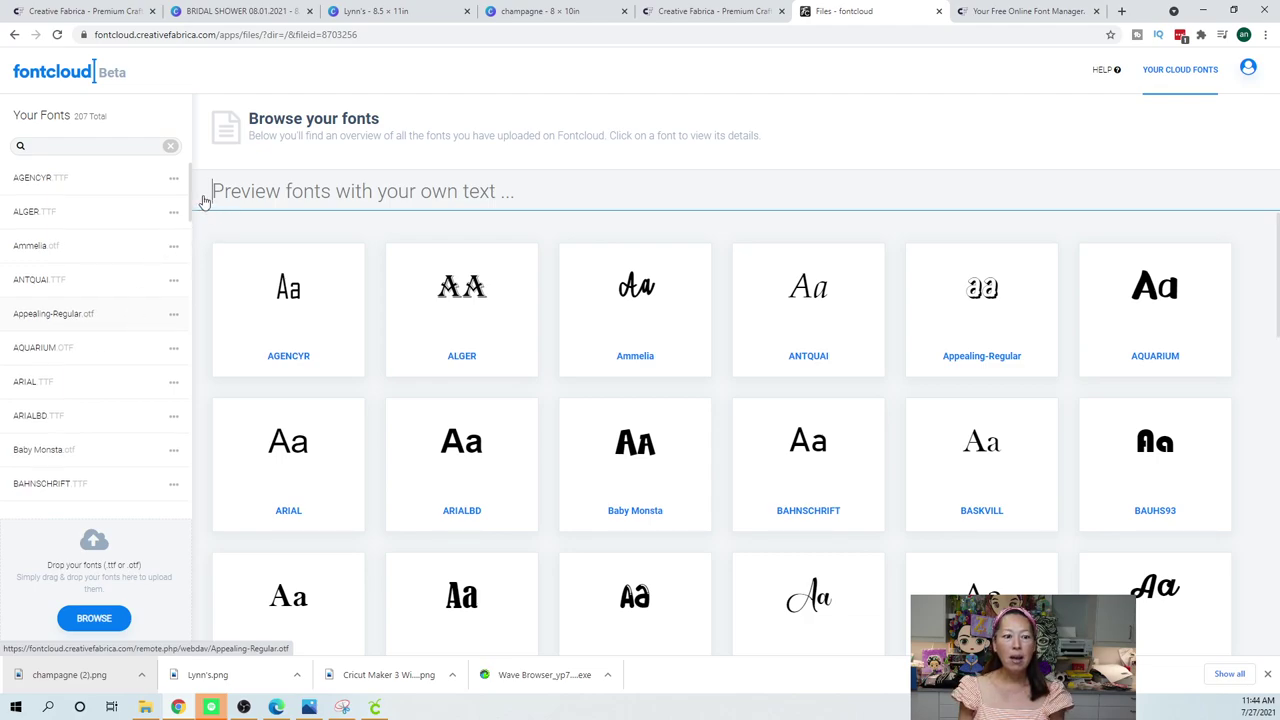
{"action": "scroll", "coordinate": [190, 200], "scroll_direction": "down", "scroll_amount": 3}
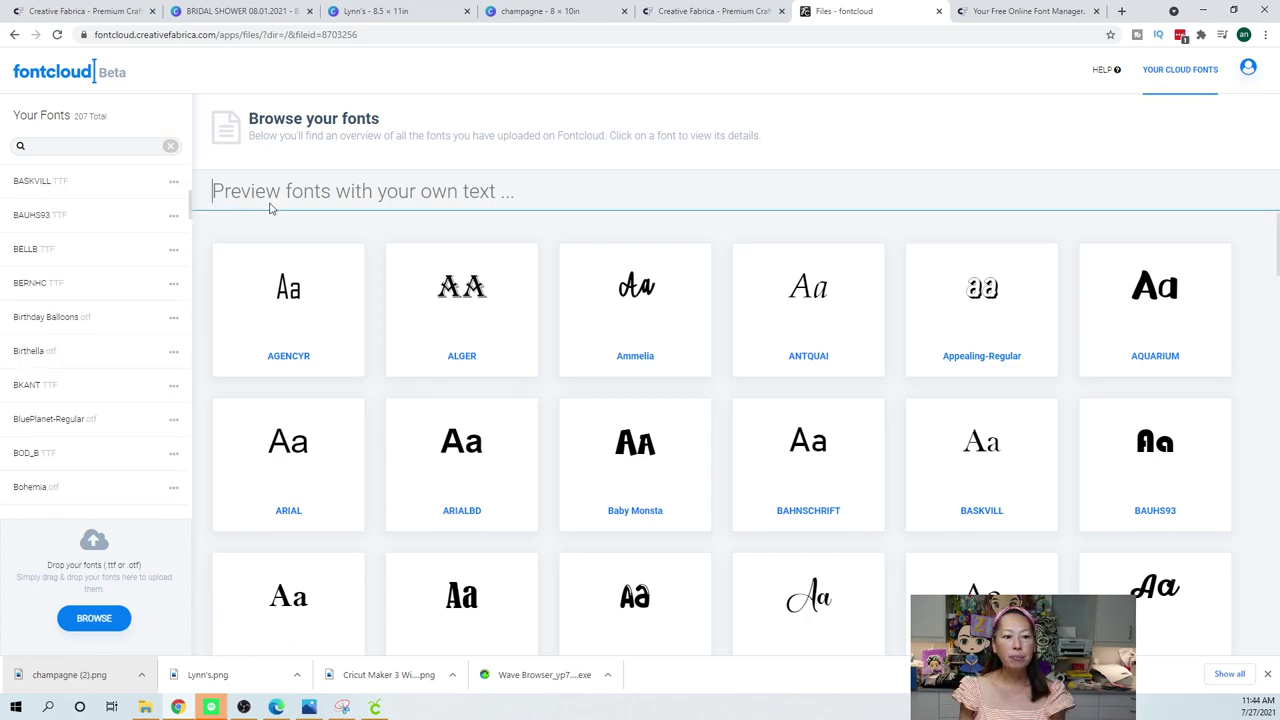
- Preview all uploaded fonts with 'Charlotte', chosen from the field's autofill suggestions
{"action": "left_click", "coordinate": [331, 193]}
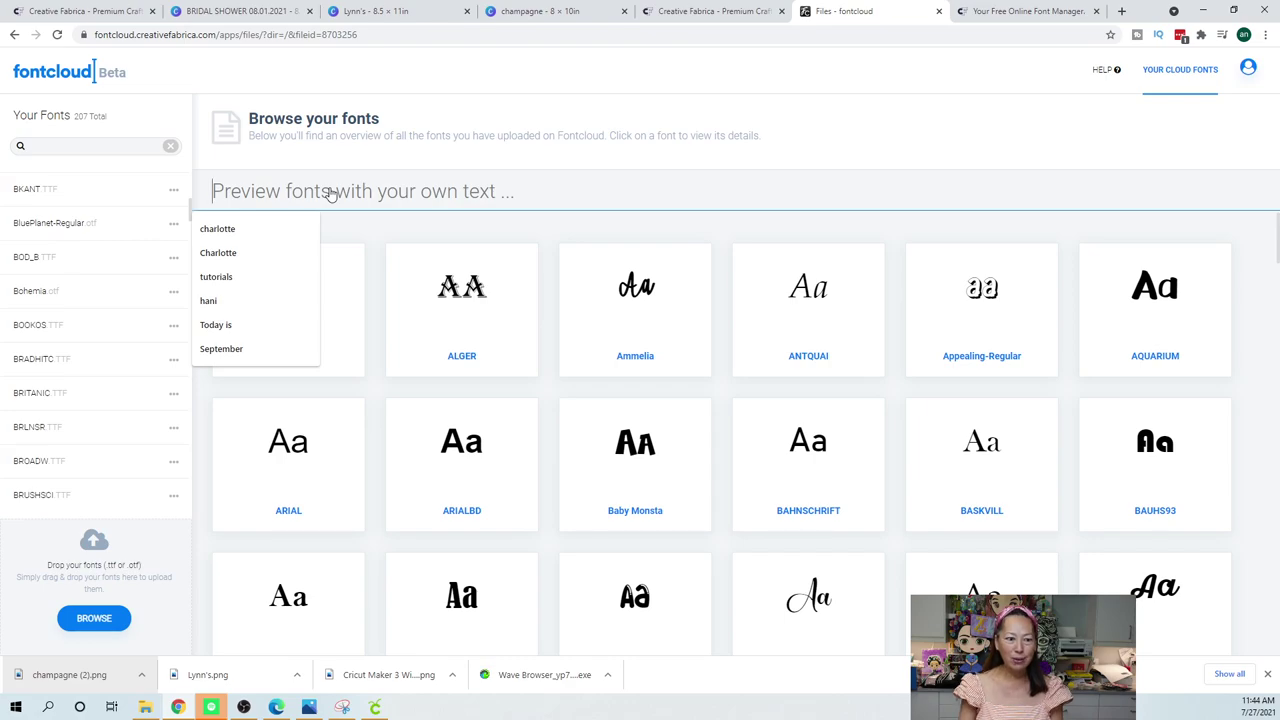
{"action": "left_click", "coordinate": [234, 258]}
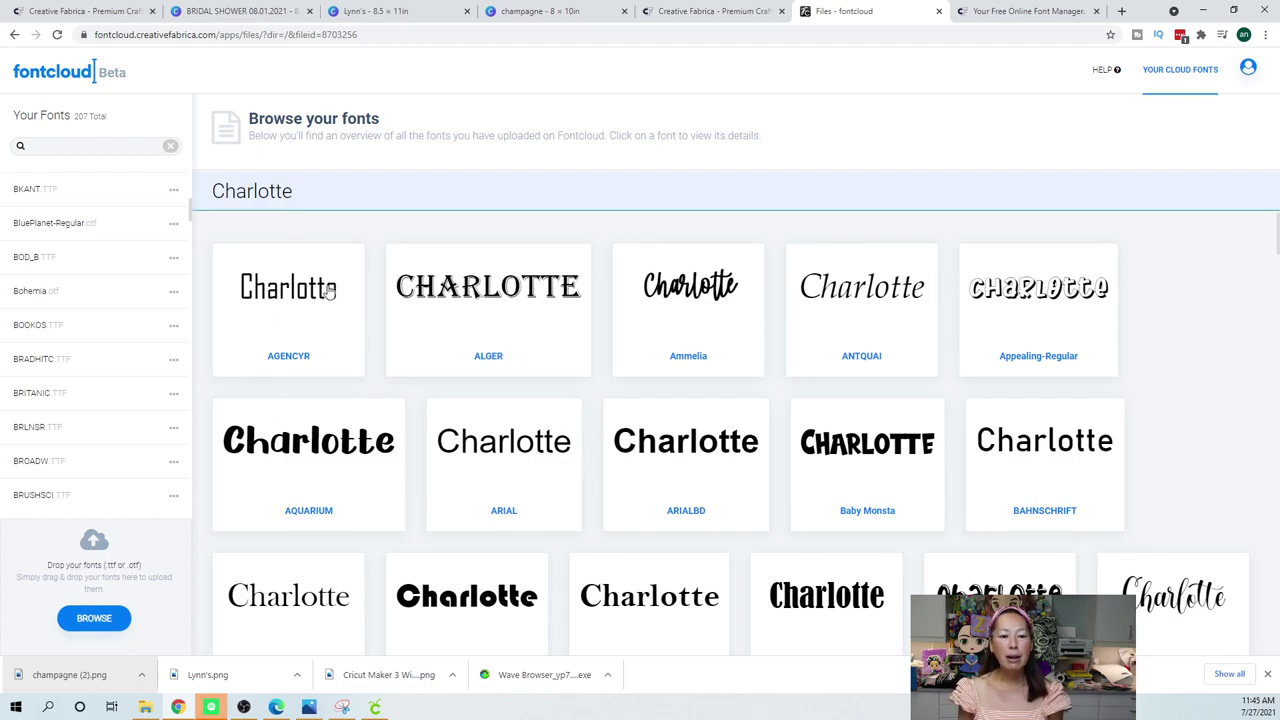
{"action": "scroll", "coordinate": [694, 397], "scroll_direction": "down", "scroll_amount": 2}
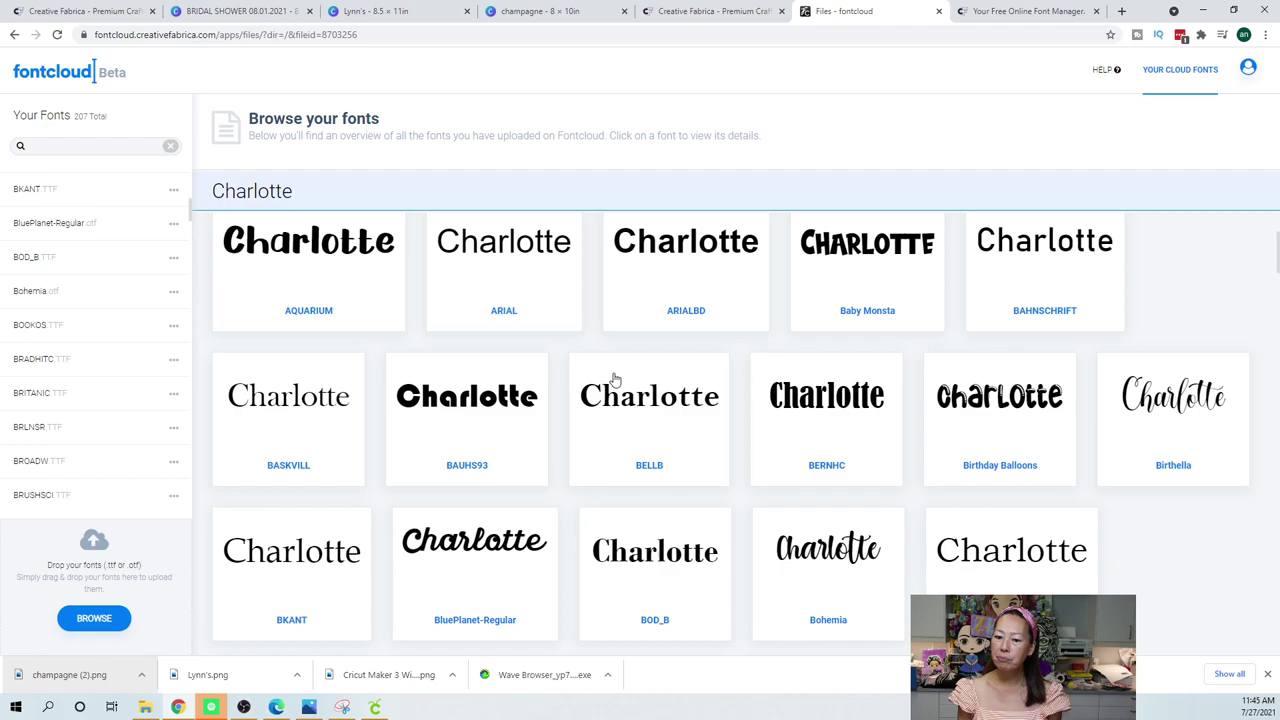
{"action": "scroll", "coordinate": [606, 420], "scroll_direction": "down", "scroll_amount": 2}
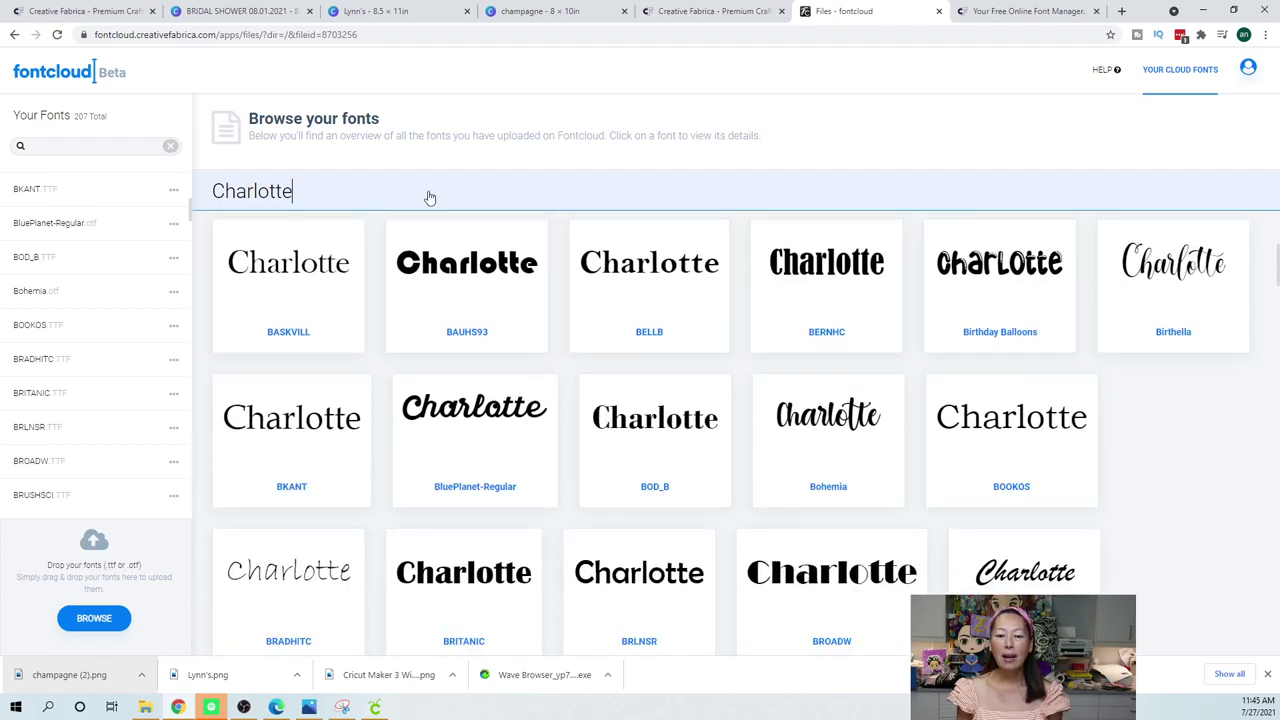
{"action": "scroll", "coordinate": [985, 510], "scroll_direction": "down", "scroll_amount": 2}
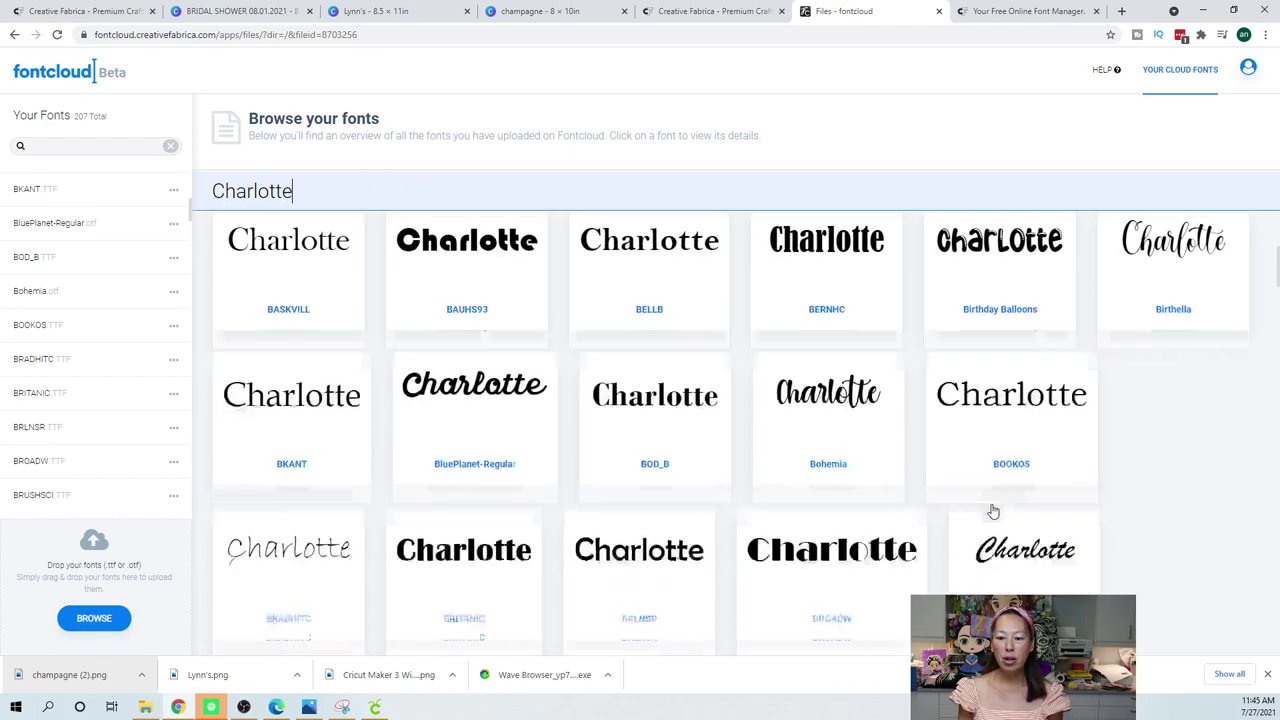
{"action": "scroll", "coordinate": [1025, 510], "scroll_direction": "down", "scroll_amount": 2}
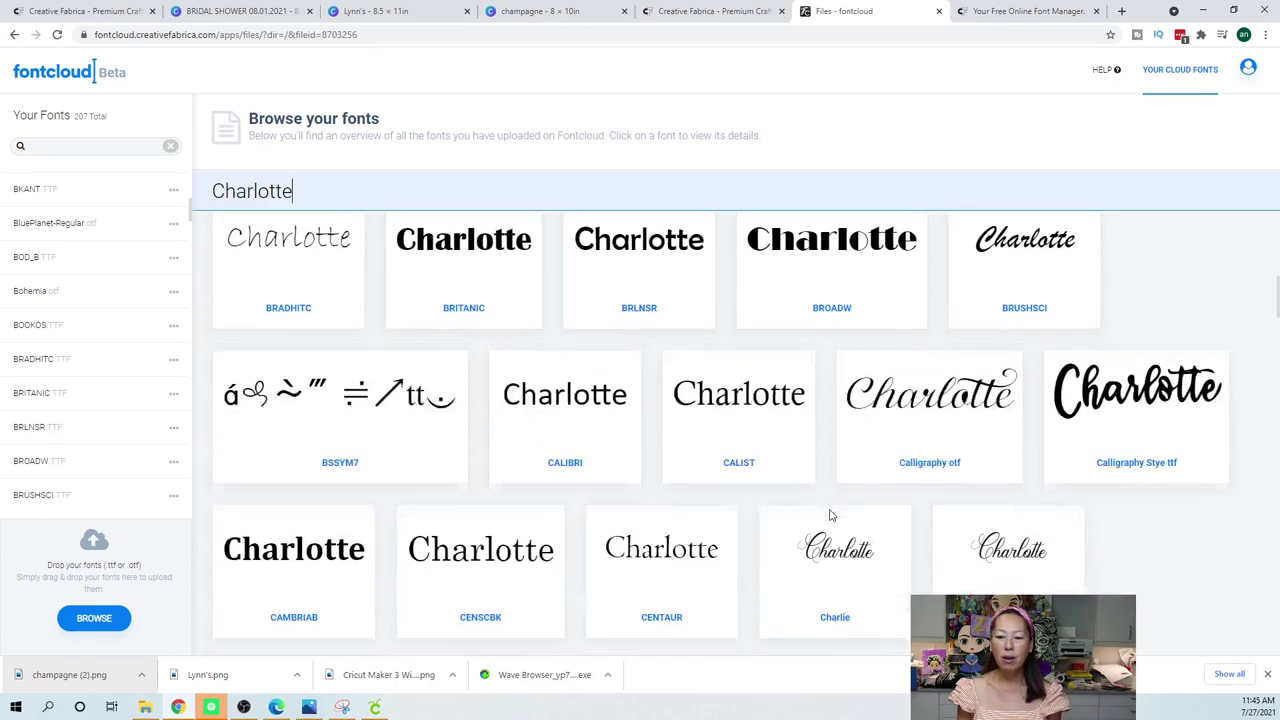
{"action": "scroll", "coordinate": [1025, 588], "scroll_direction": "down", "scroll_amount": 1}
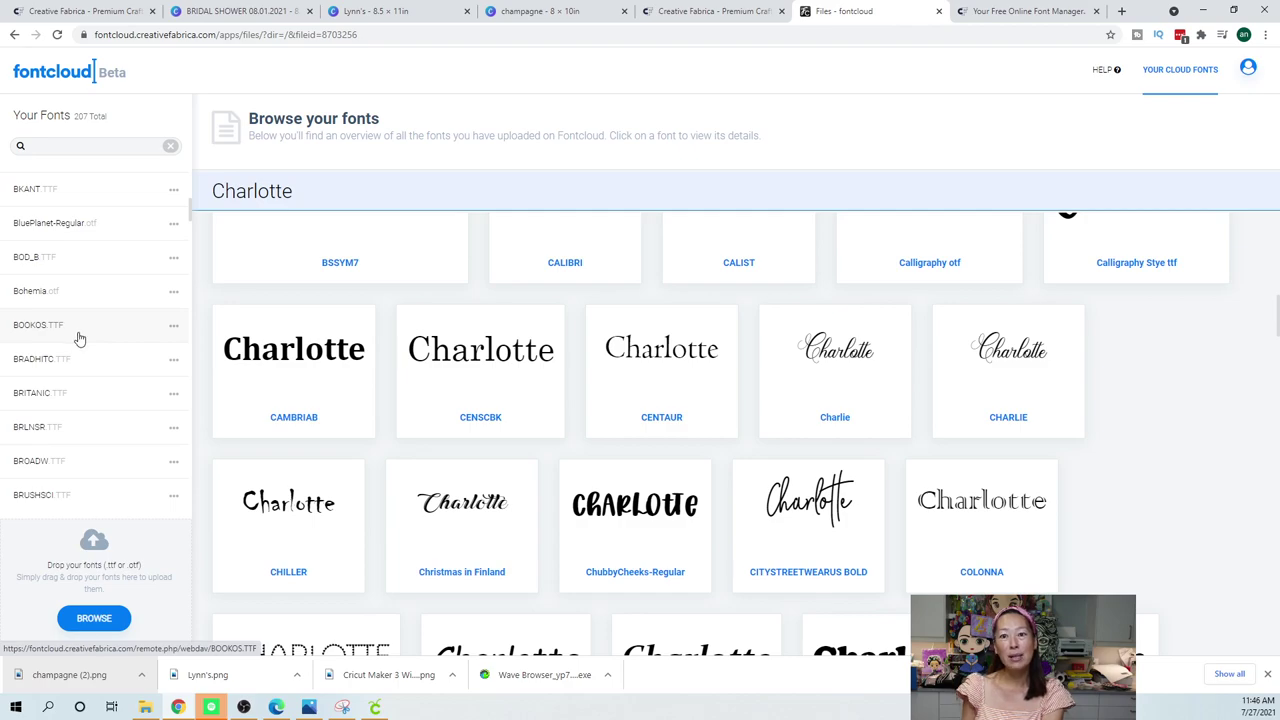
{"action": "scroll", "coordinate": [80, 339], "scroll_direction": "down", "scroll_amount": 1}
{"action": "scroll", "coordinate": [80, 339], "scroll_direction": "down", "scroll_amount": 1}
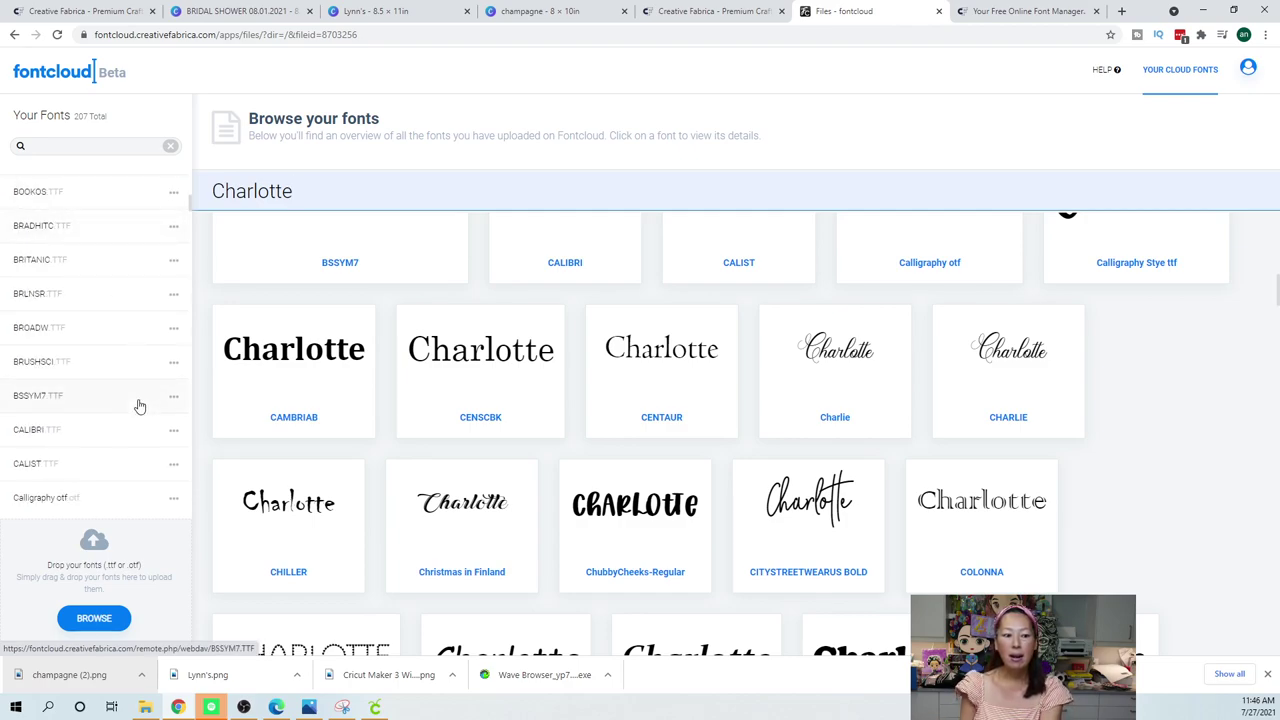
{"action": "scroll", "coordinate": [138, 410], "scroll_direction": "down", "scroll_amount": 3}
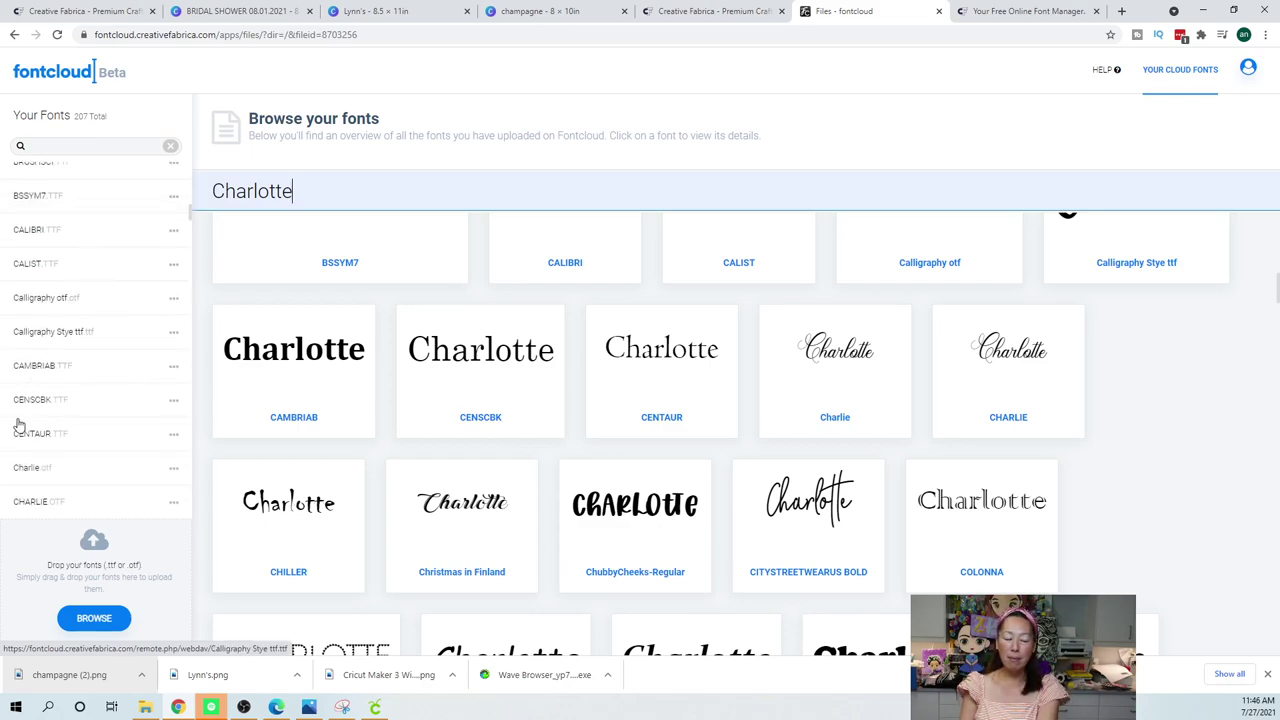
{"action": "scroll", "coordinate": [60, 345], "scroll_direction": "down", "scroll_amount": 1}
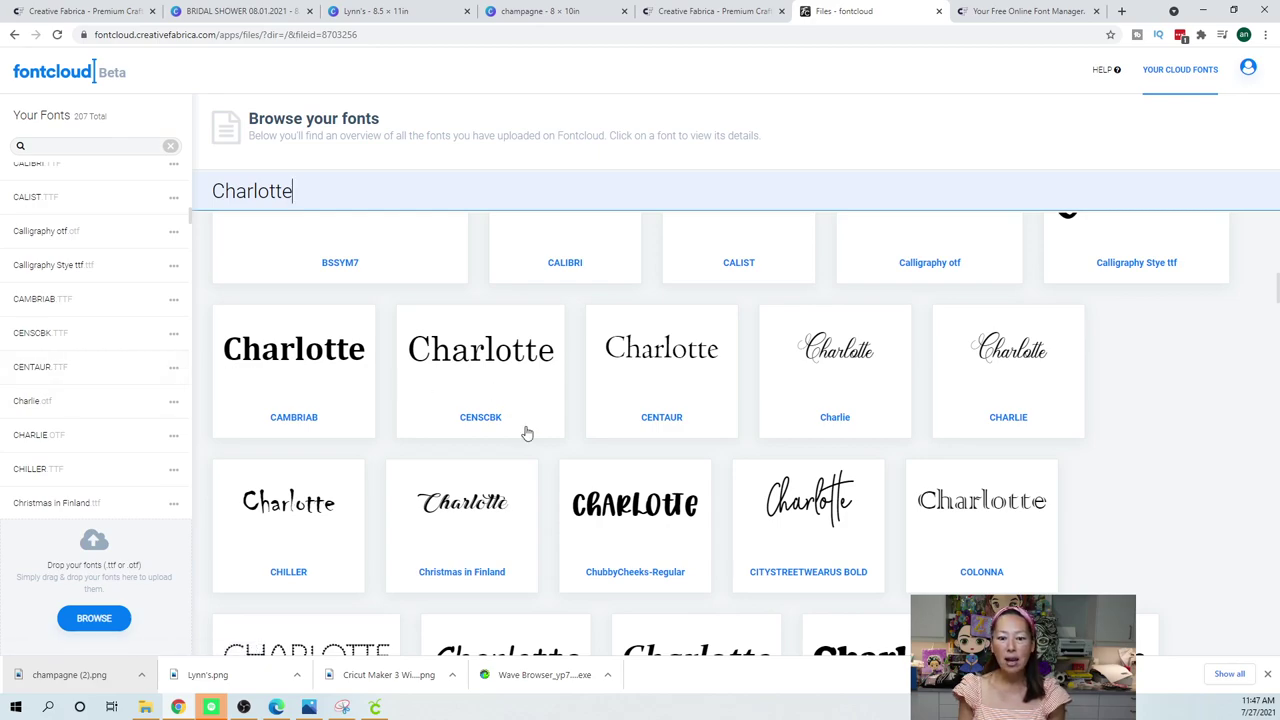
- Download the ChubbyCheeks-Regular font and close its details panel
{"action": "left_click", "coordinate": [628, 508]}
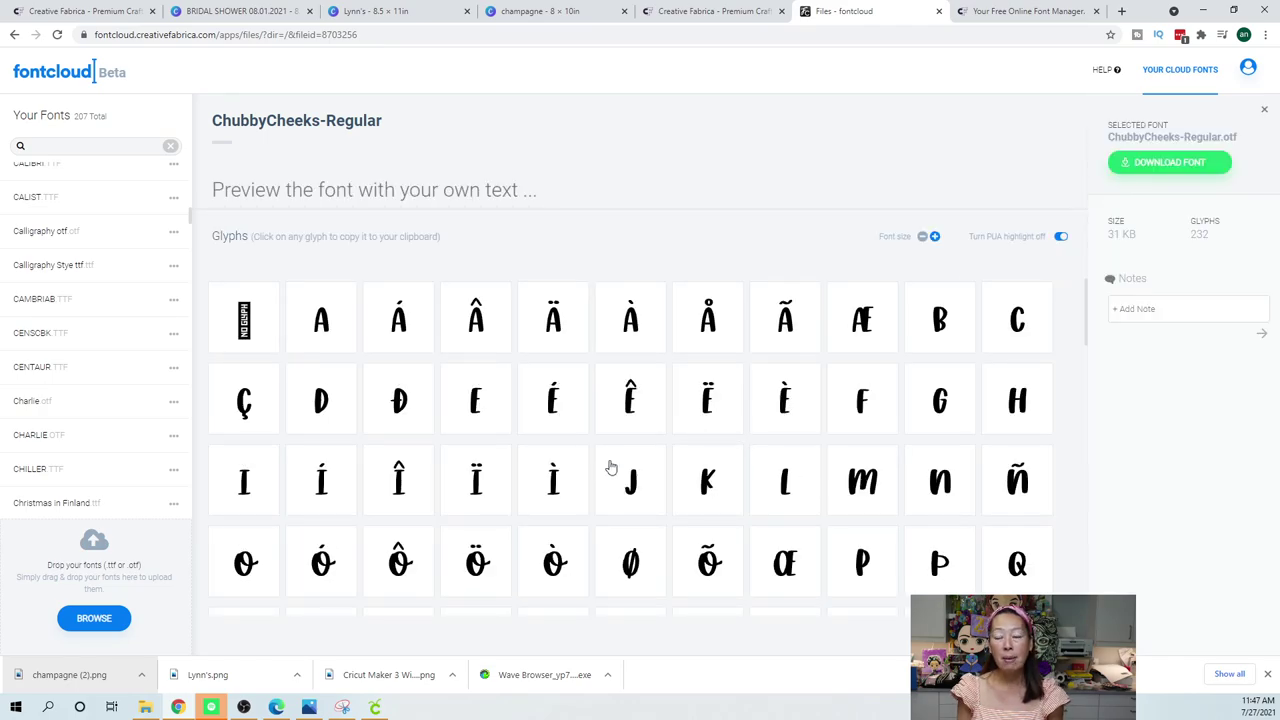
{"action": "left_click", "coordinate": [1184, 168]}
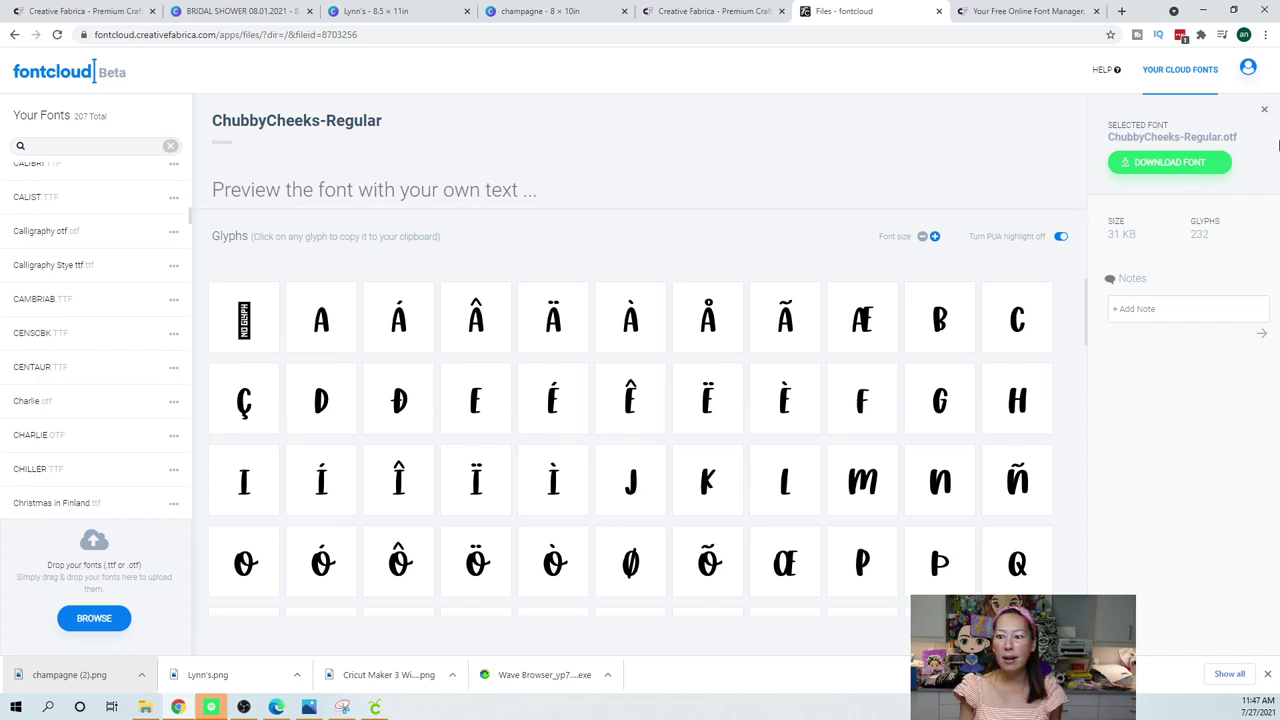
{"action": "left_click", "coordinate": [1264, 112]}
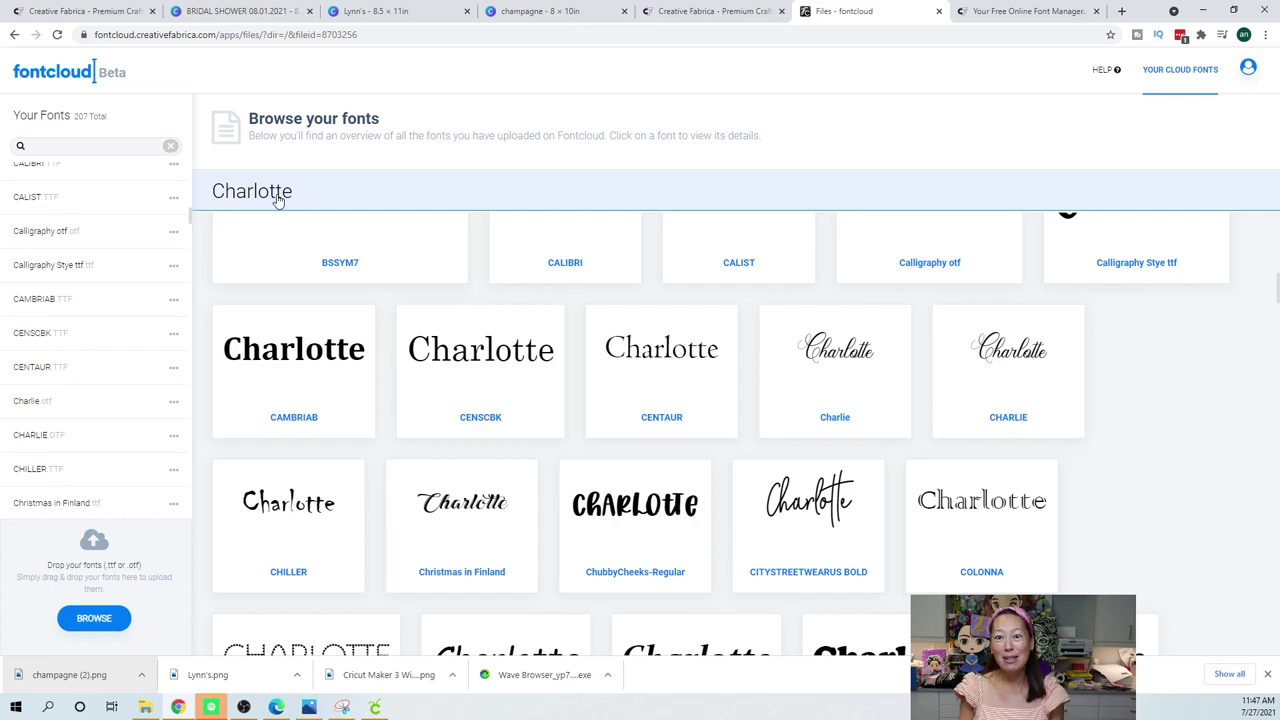
- Open the Feelin Sweet font's details, download it, and focus the preview text field
{"action": "scroll", "coordinate": [400, 275], "scroll_direction": "down", "scroll_amount": 2}
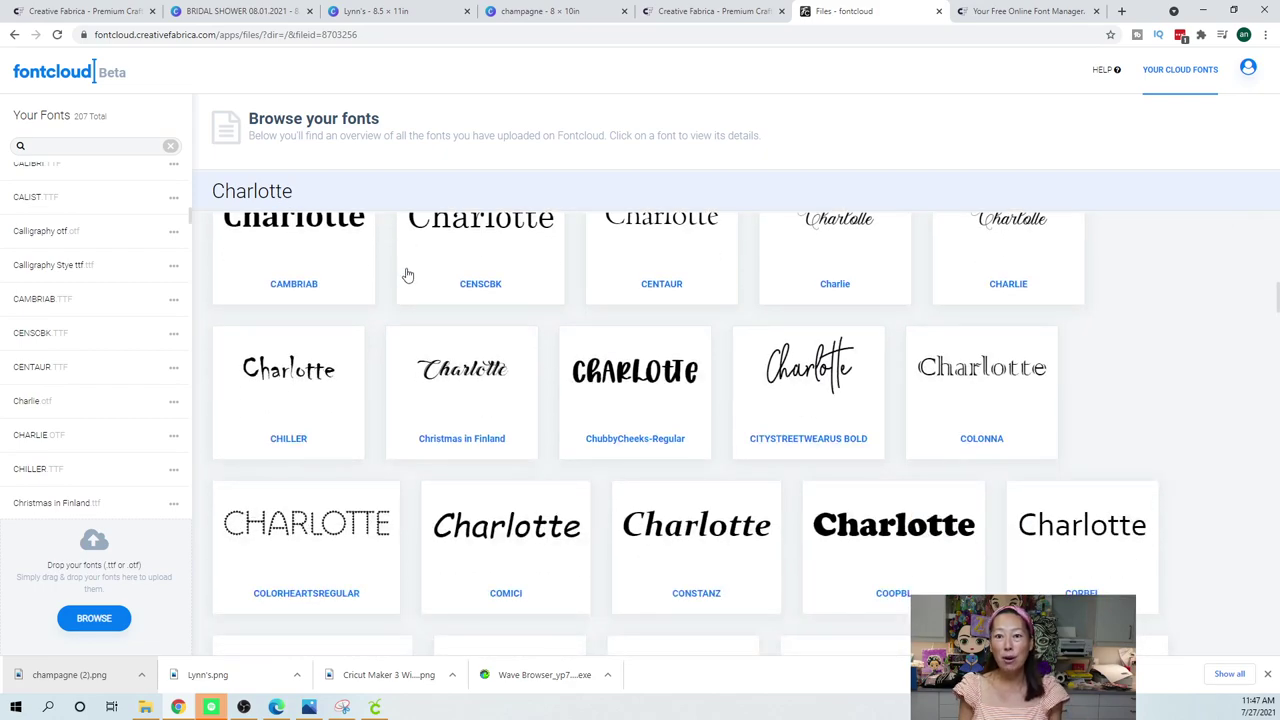
{"action": "scroll", "coordinate": [407, 275], "scroll_direction": "down", "scroll_amount": 2}
{"action": "scroll", "coordinate": [407, 275], "scroll_direction": "down", "scroll_amount": 9}
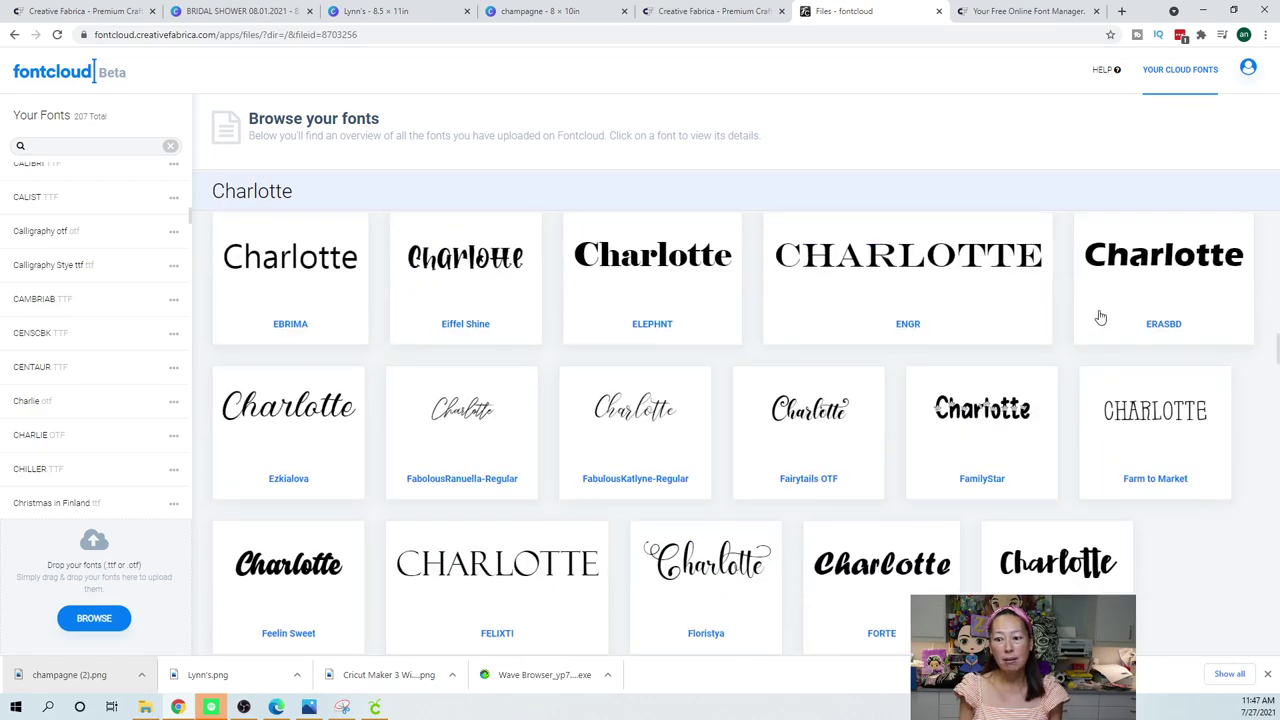
{"action": "scroll", "coordinate": [720, 567], "scroll_direction": "down", "scroll_amount": 5}
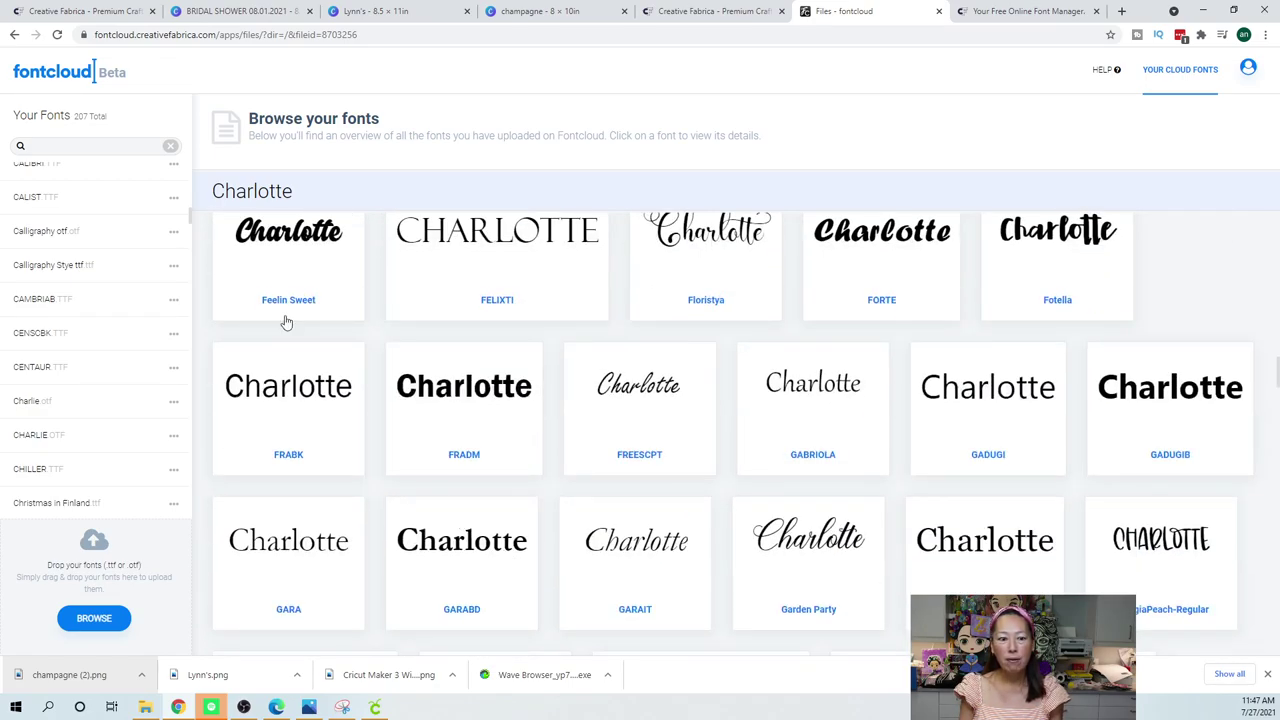
{"action": "left_click", "coordinate": [281, 256]}
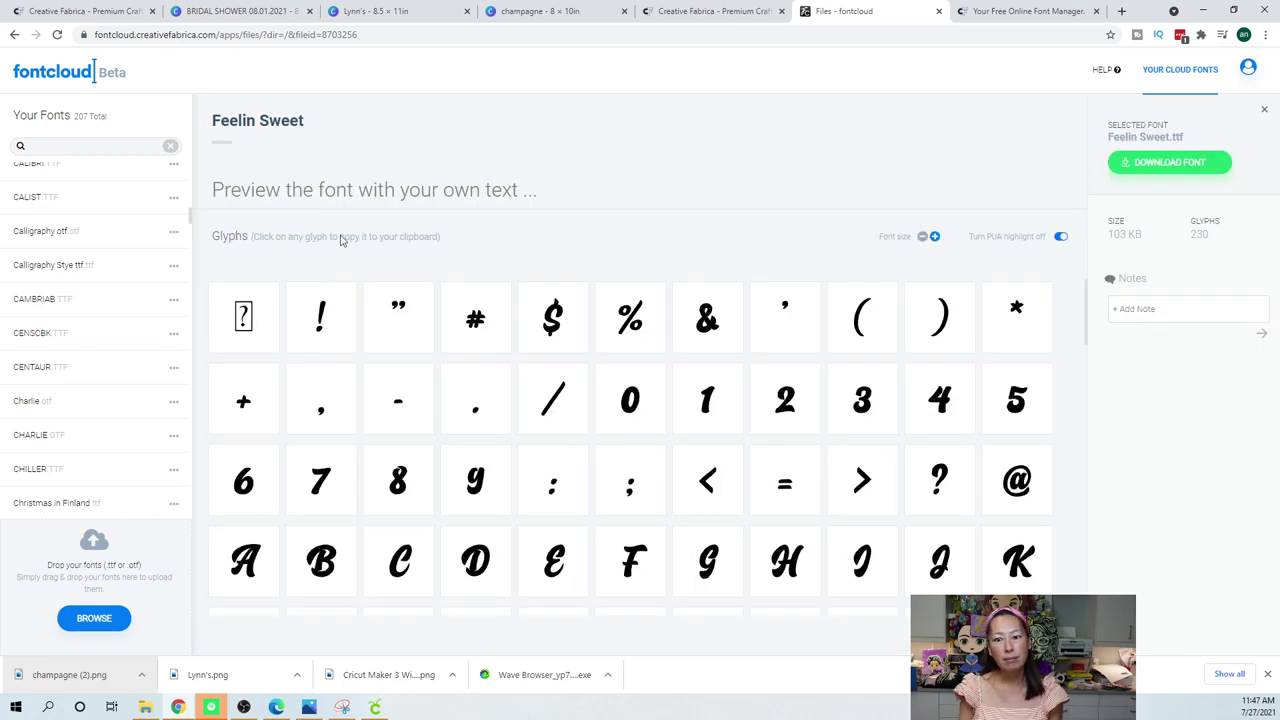
{"action": "left_click", "coordinate": [1181, 164]}
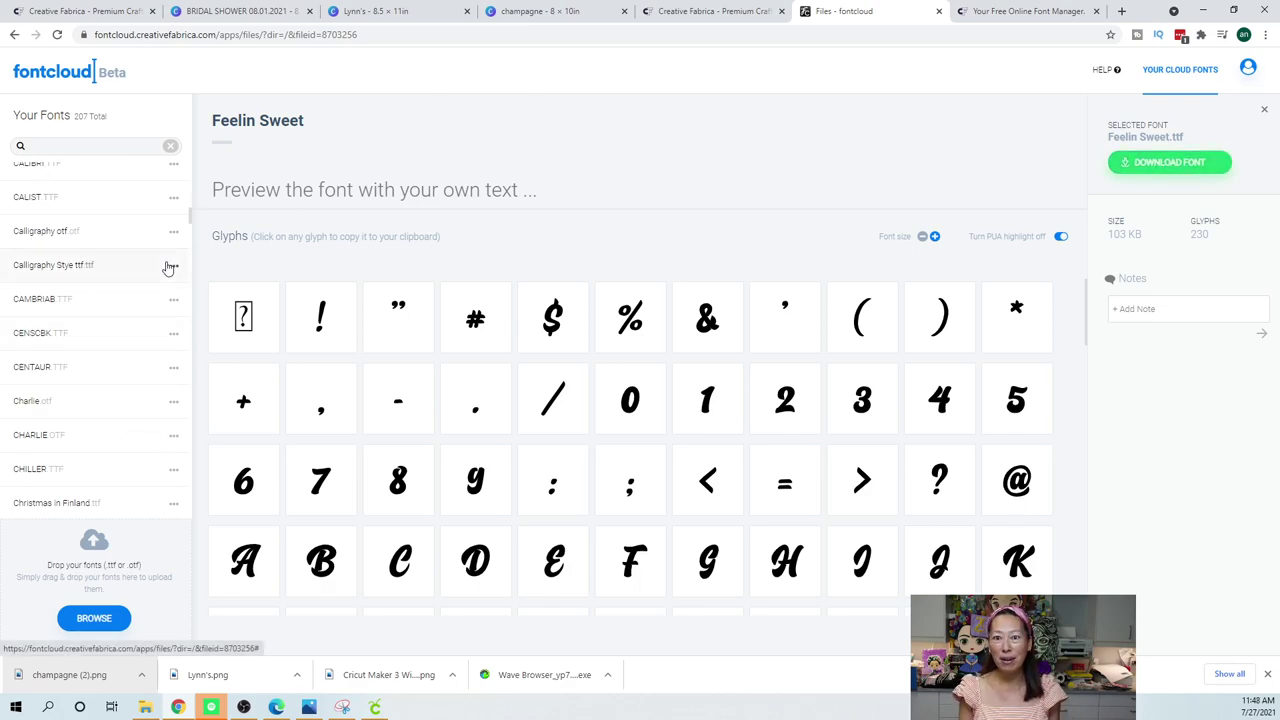
{"action": "left_click", "coordinate": [397, 183]}
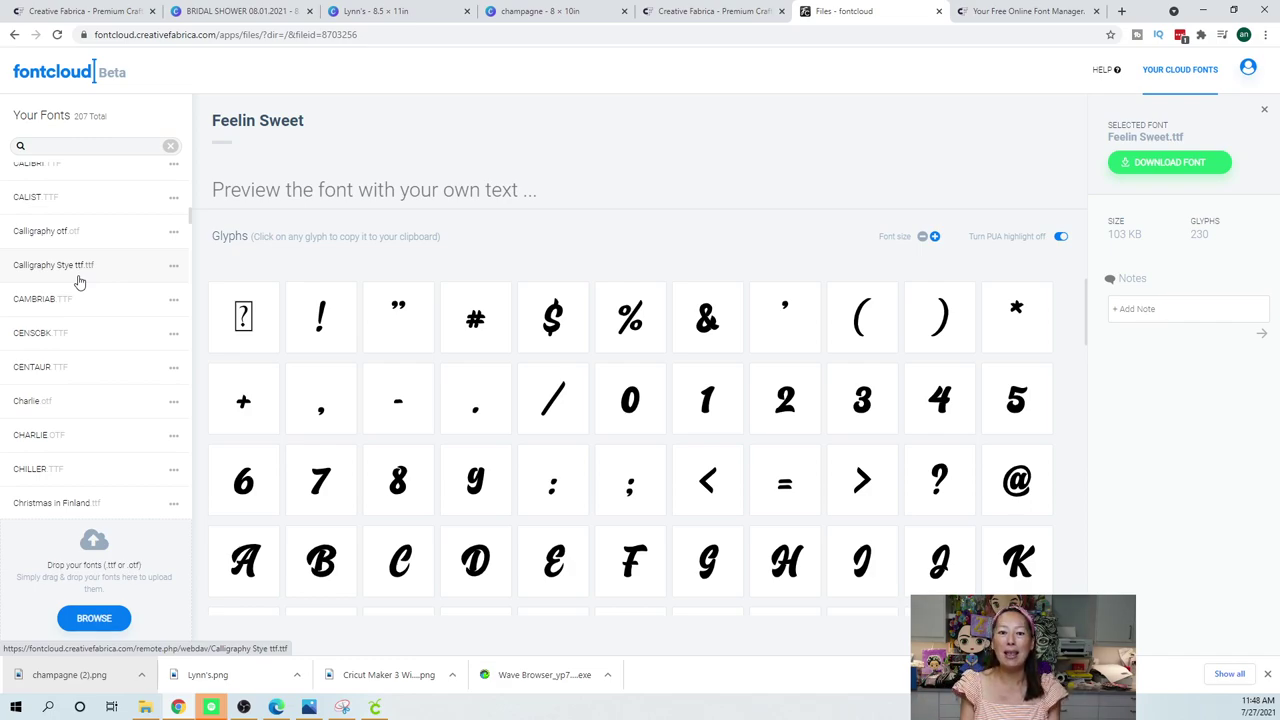
- Open the Shapecloud word cloud generator from the Tools menu
{"action": "left_click", "coordinate": [707, 10]}
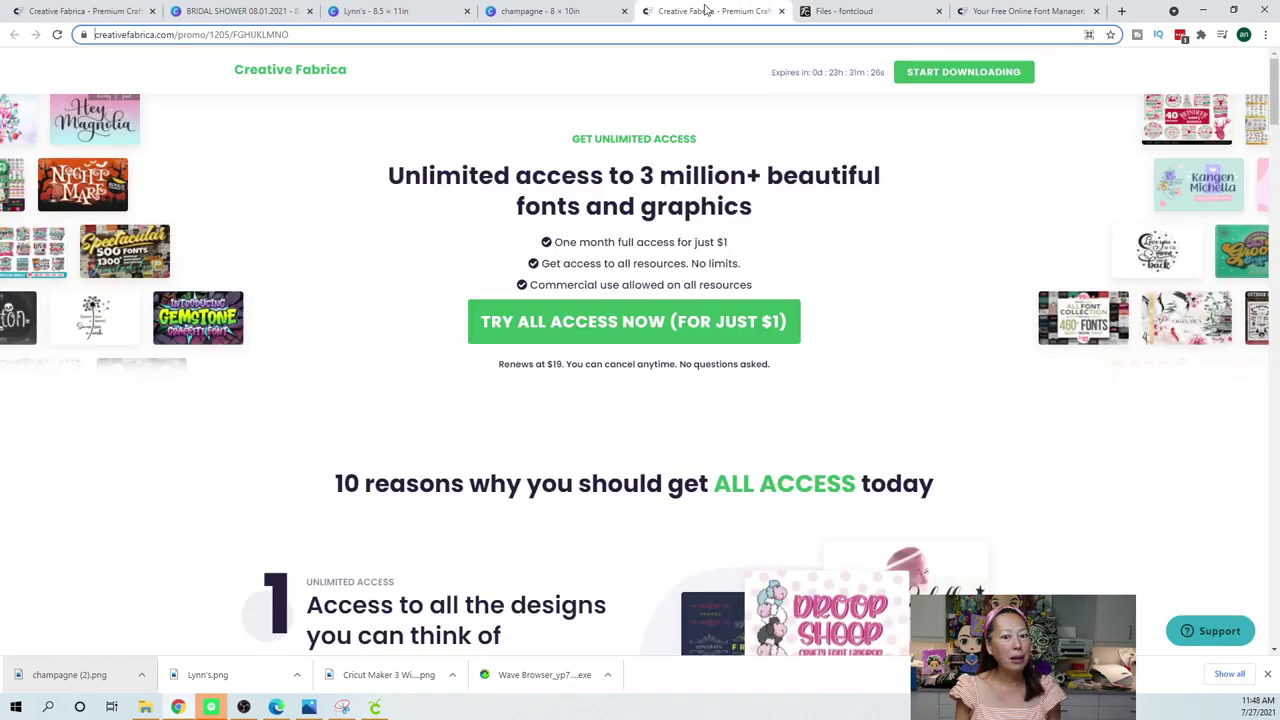
{"action": "left_click", "coordinate": [1015, 10]}
{"action": "mouse_move", "coordinate": [551, 113]}
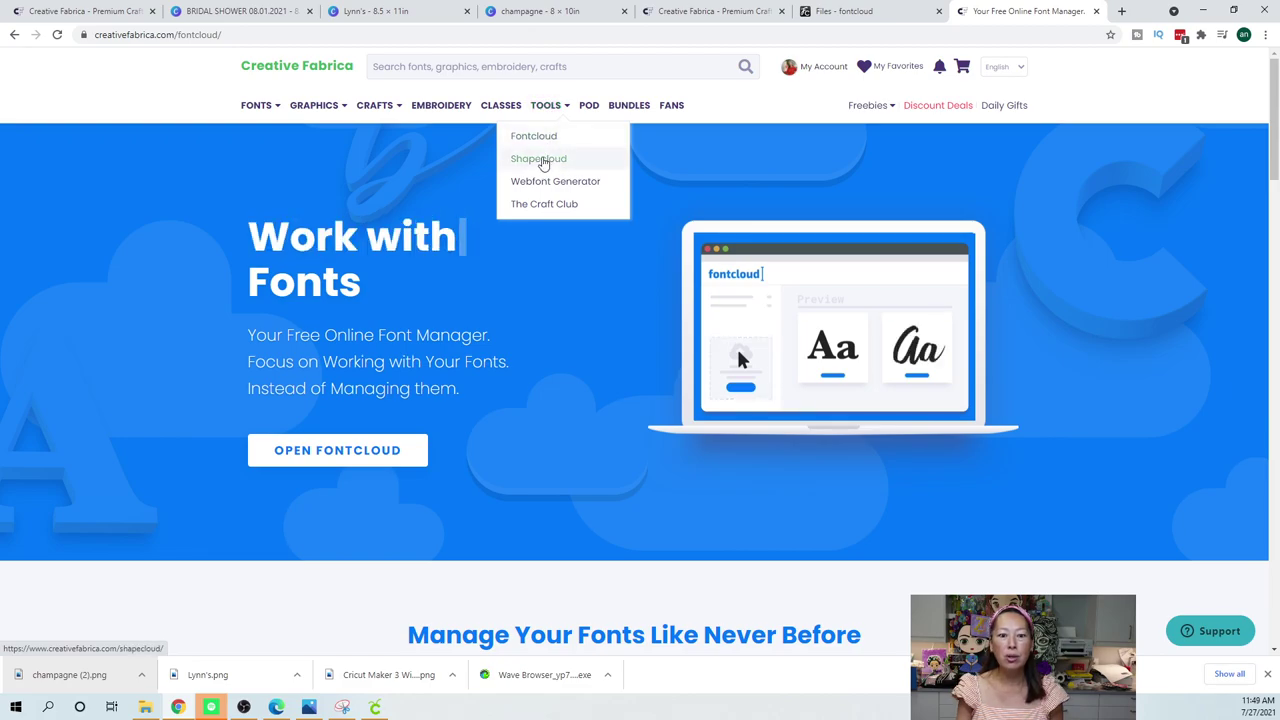
{"action": "left_click", "coordinate": [541, 160]}
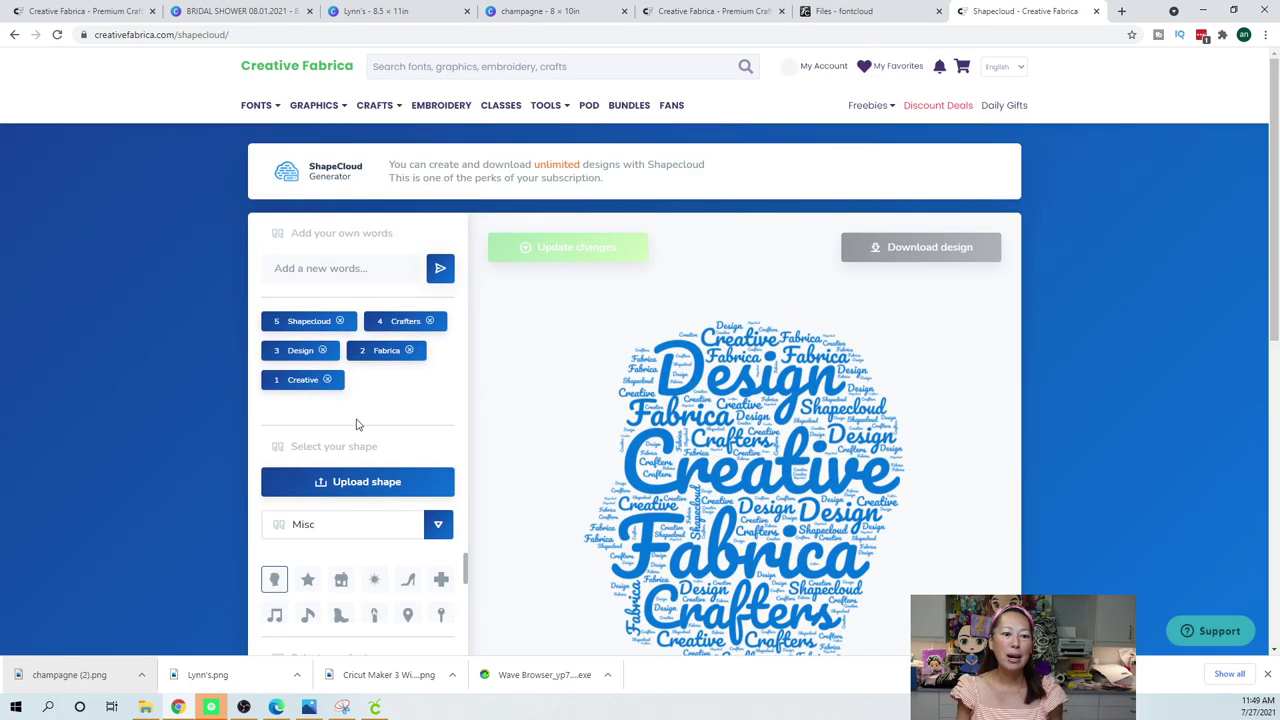
- Choose the star shape from the Misc shape category for the word cloud
{"action": "scroll", "coordinate": [416, 300], "scroll_direction": "down", "scroll_amount": 1}
{"action": "scroll", "coordinate": [421, 309], "scroll_direction": "down", "scroll_amount": 2}
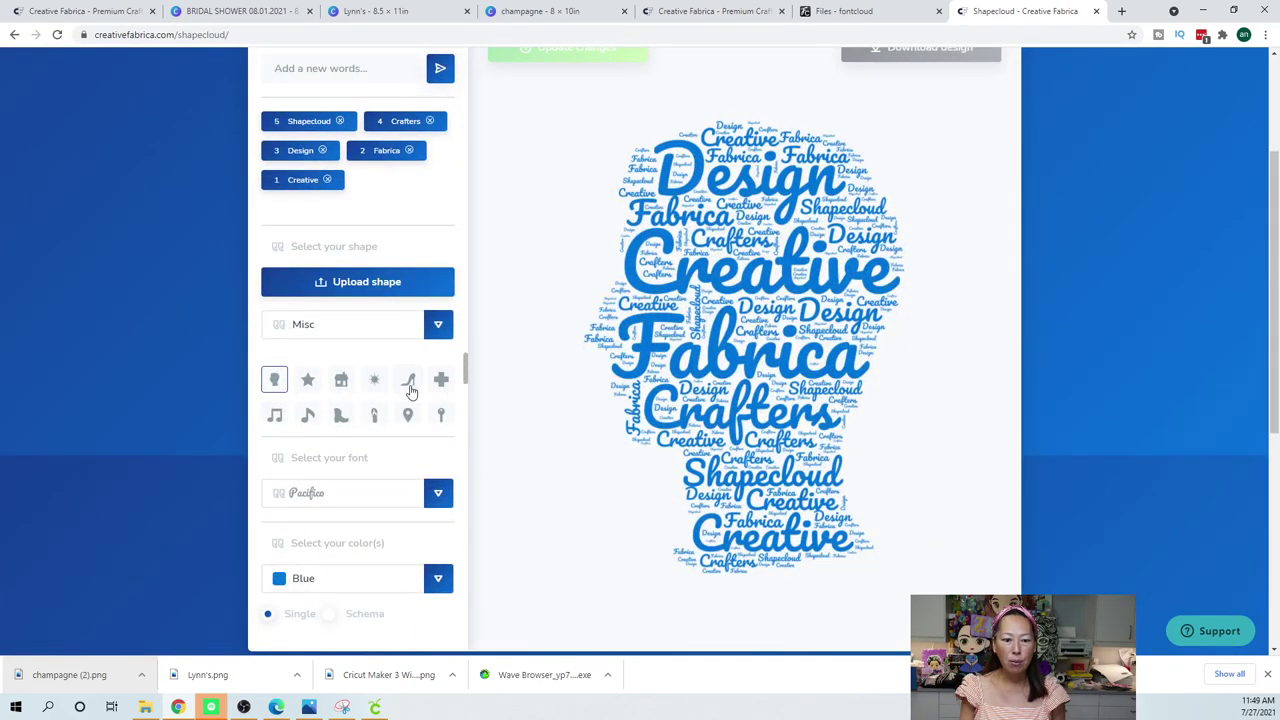
{"action": "left_click", "coordinate": [368, 325]}
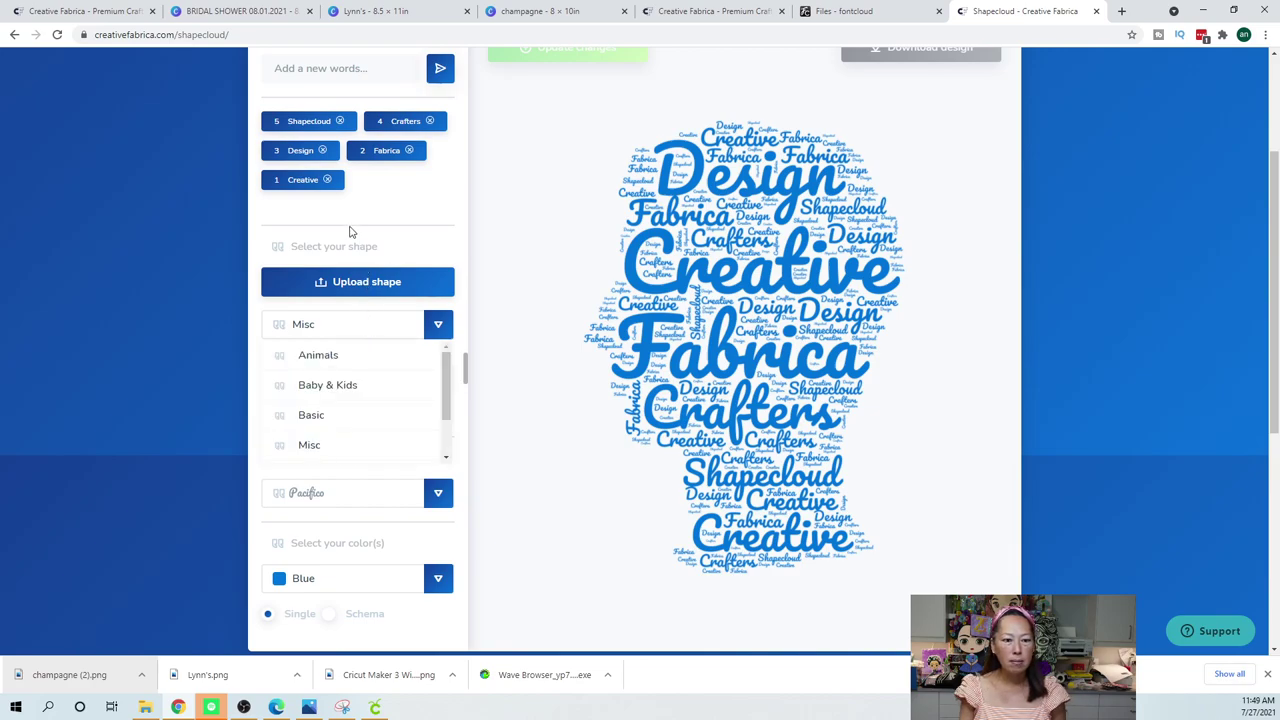
{"action": "scroll", "coordinate": [349, 229], "scroll_direction": "up", "scroll_amount": 2}
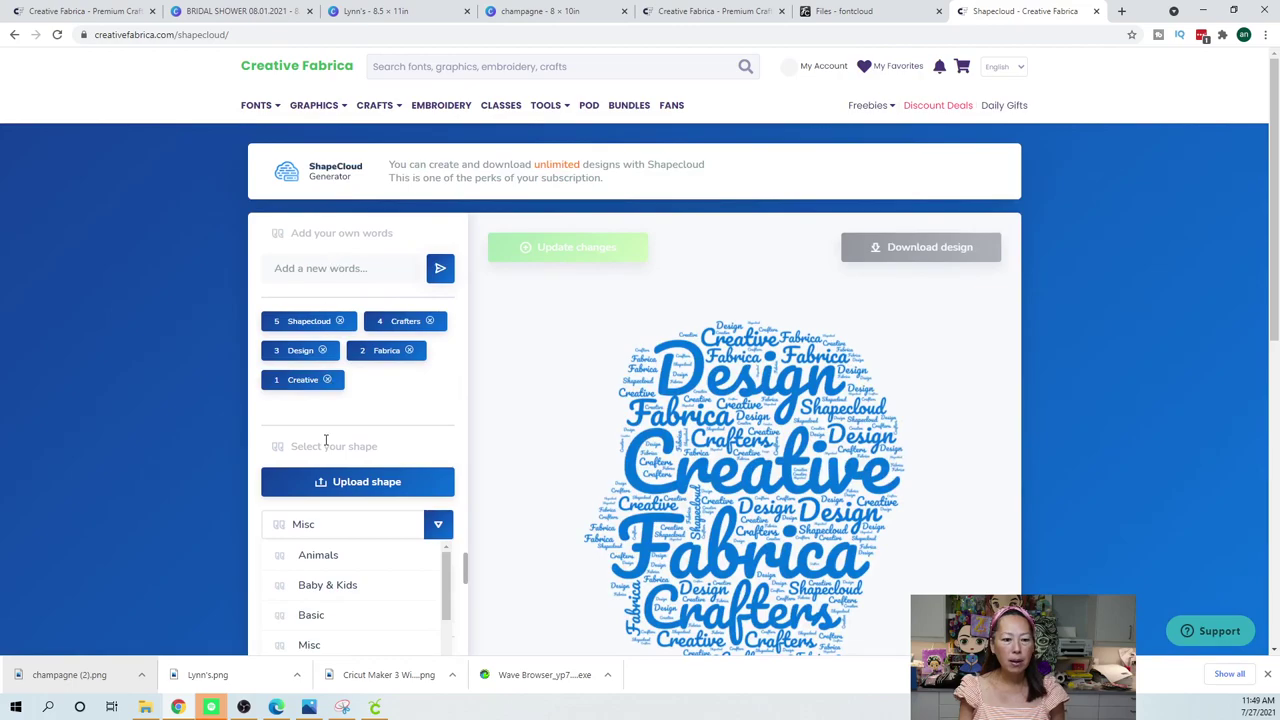
{"action": "left_click", "coordinate": [325, 443]}
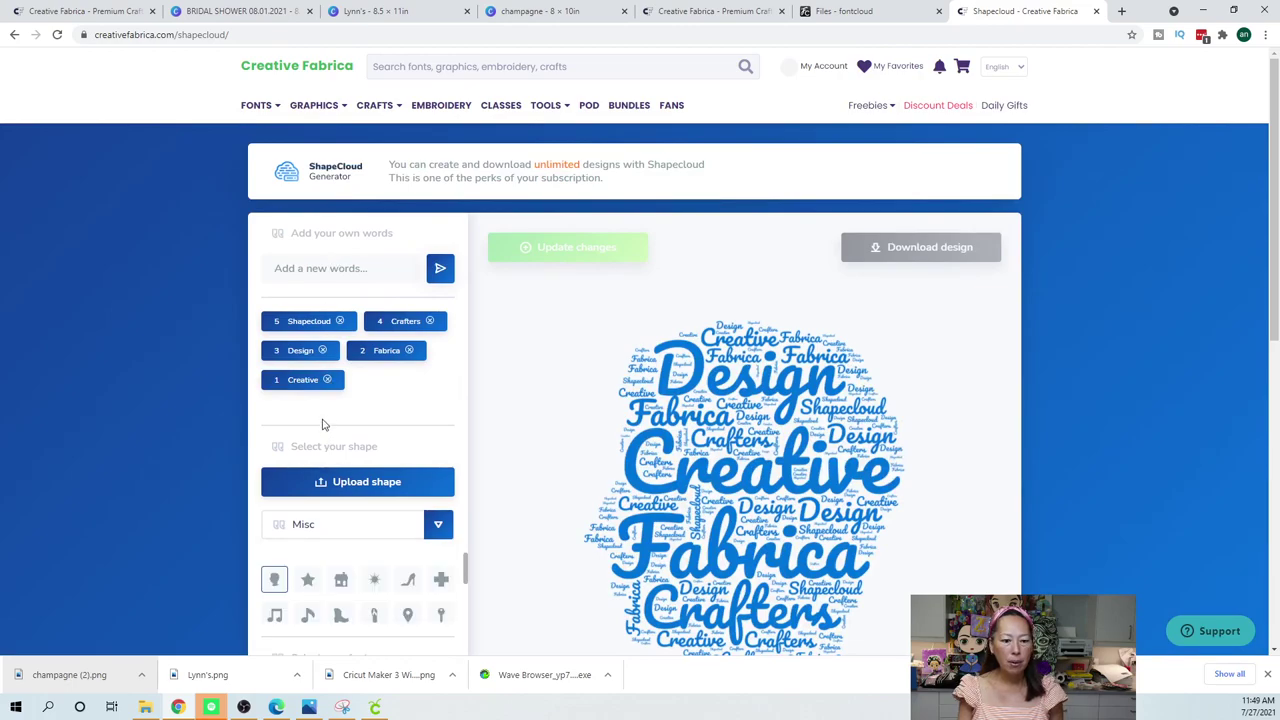
{"action": "scroll", "coordinate": [350, 481], "scroll_direction": "down", "scroll_amount": 1}
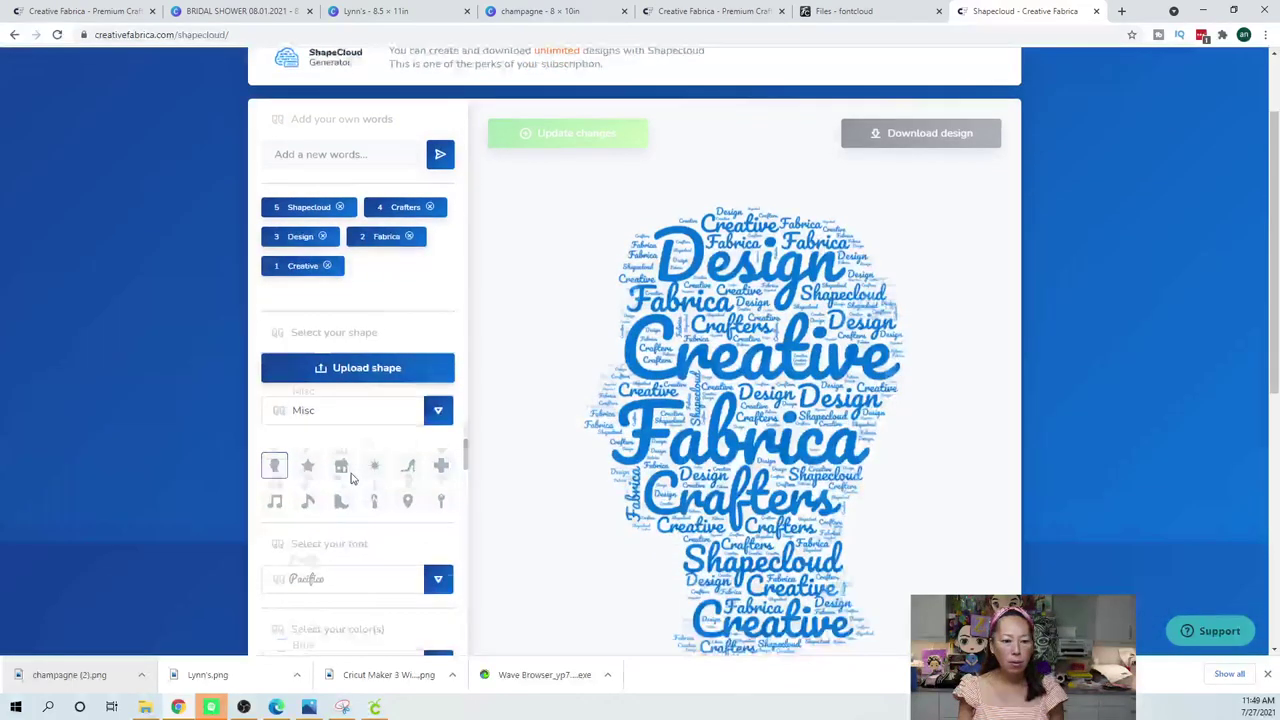
{"action": "left_click", "coordinate": [335, 393]}
{"action": "scroll", "coordinate": [379, 435], "scroll_direction": "down", "scroll_amount": 1}
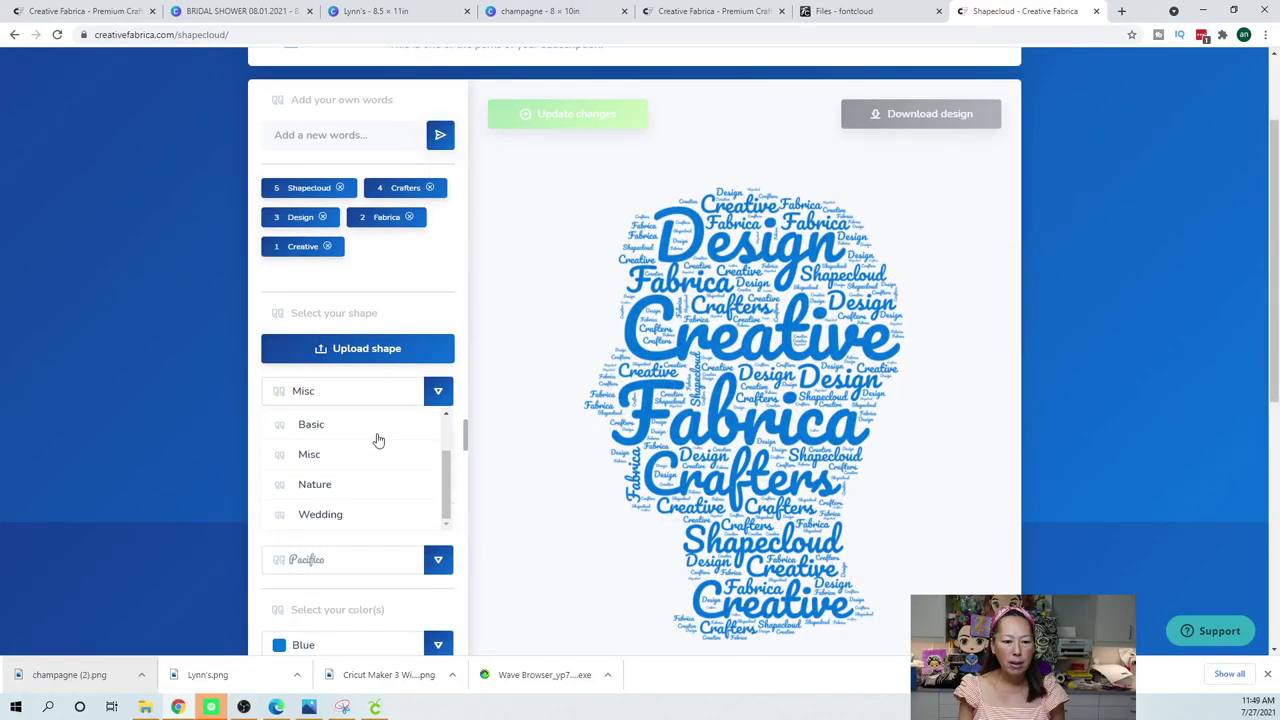
{"action": "scroll", "coordinate": [365, 445], "scroll_direction": "up", "scroll_amount": 1}
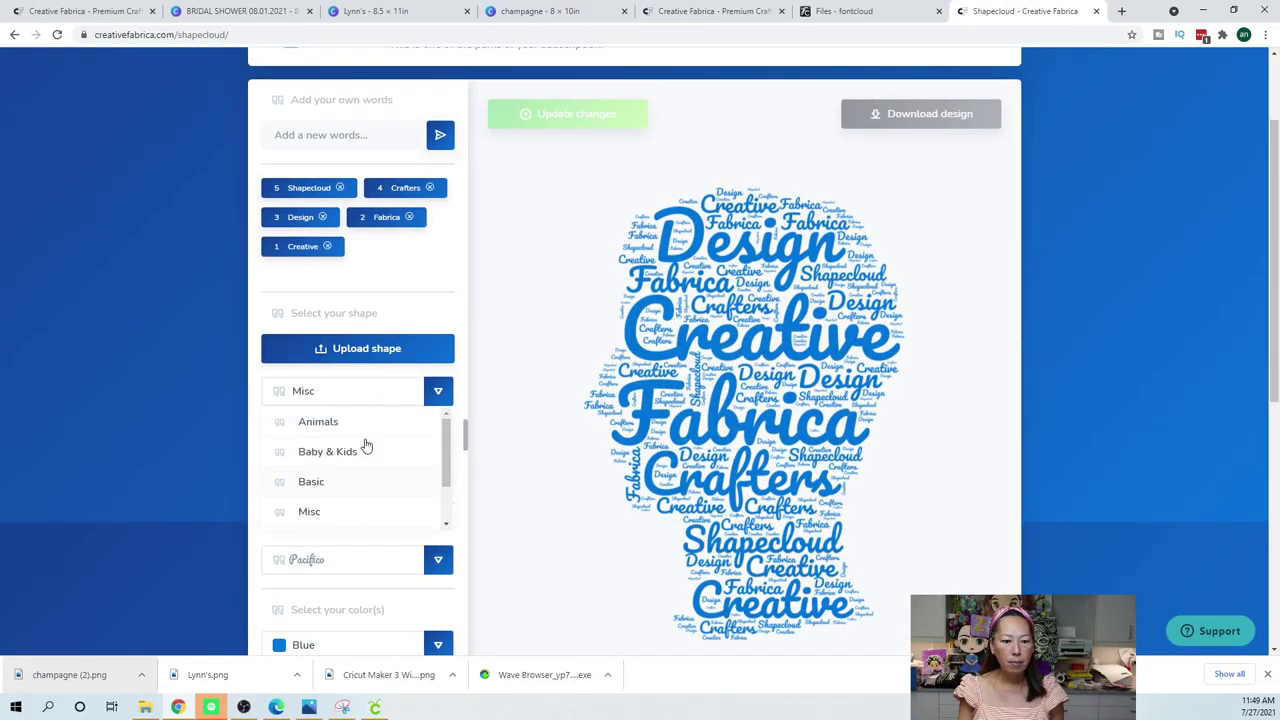
{"action": "scroll", "coordinate": [360, 398], "scroll_direction": "up", "scroll_amount": 1}
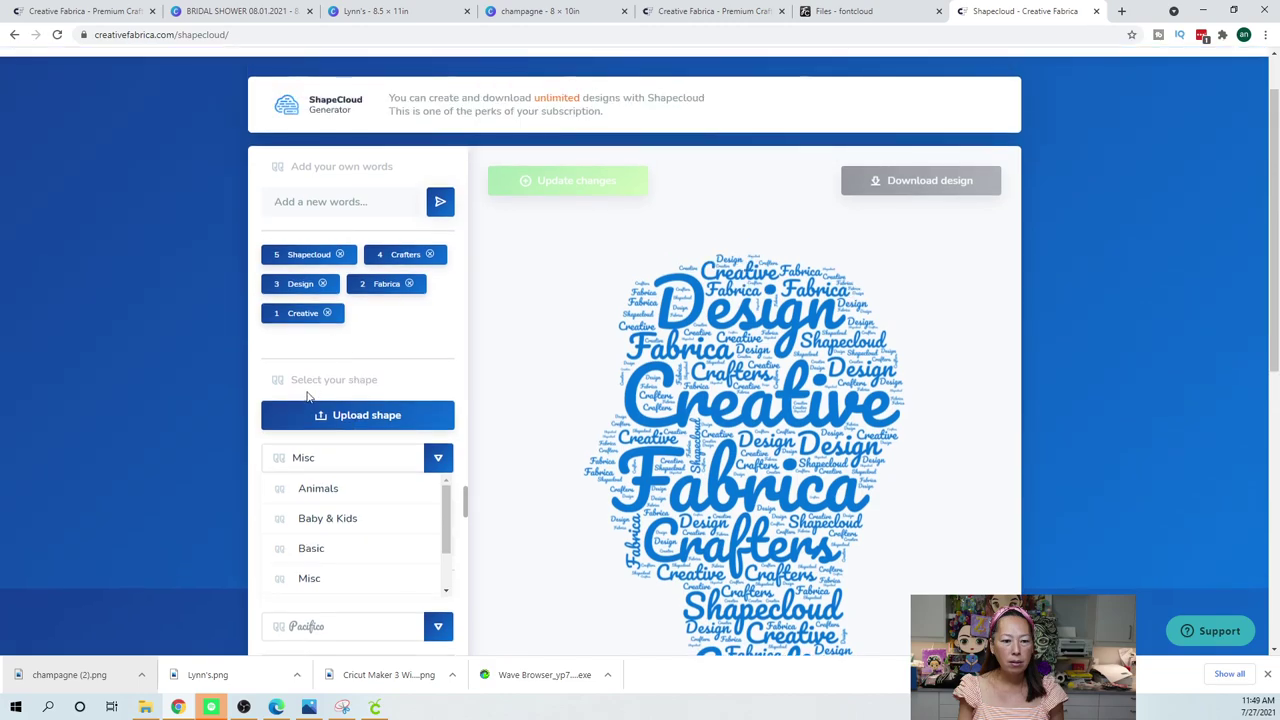
{"action": "left_click", "coordinate": [317, 380]}
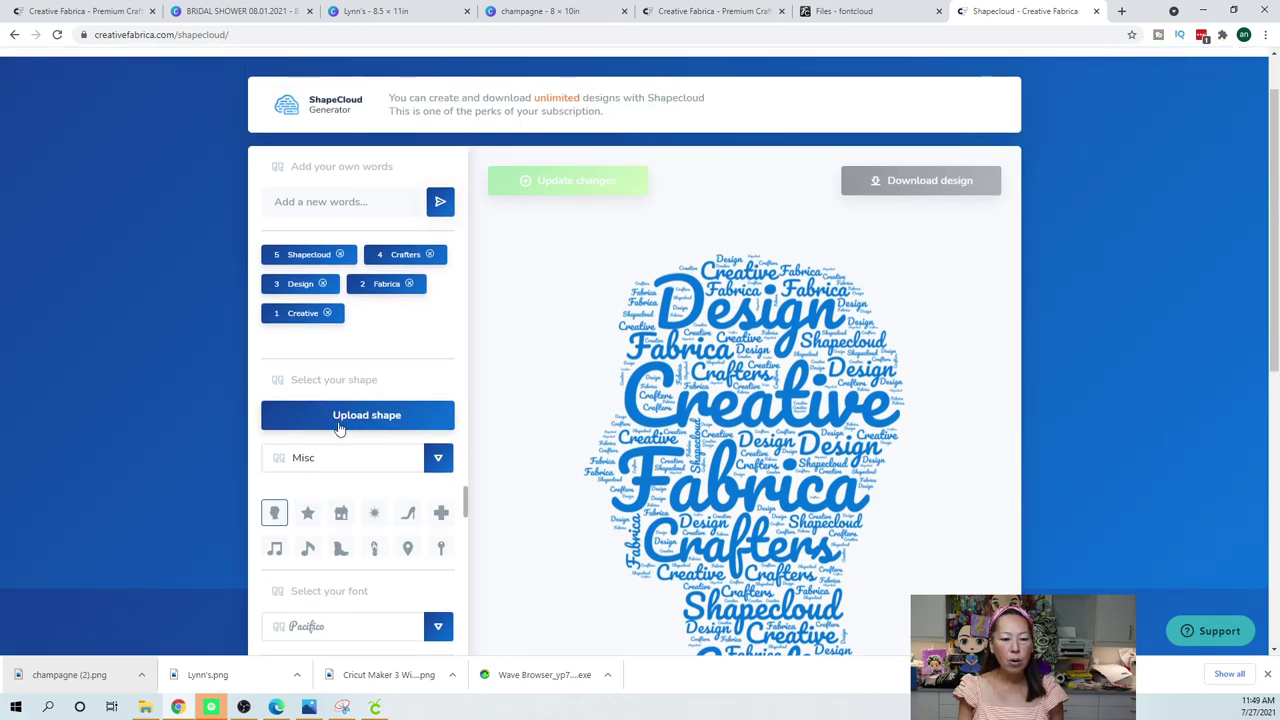
{"action": "scroll", "coordinate": [405, 510], "scroll_direction": "down", "scroll_amount": 1}
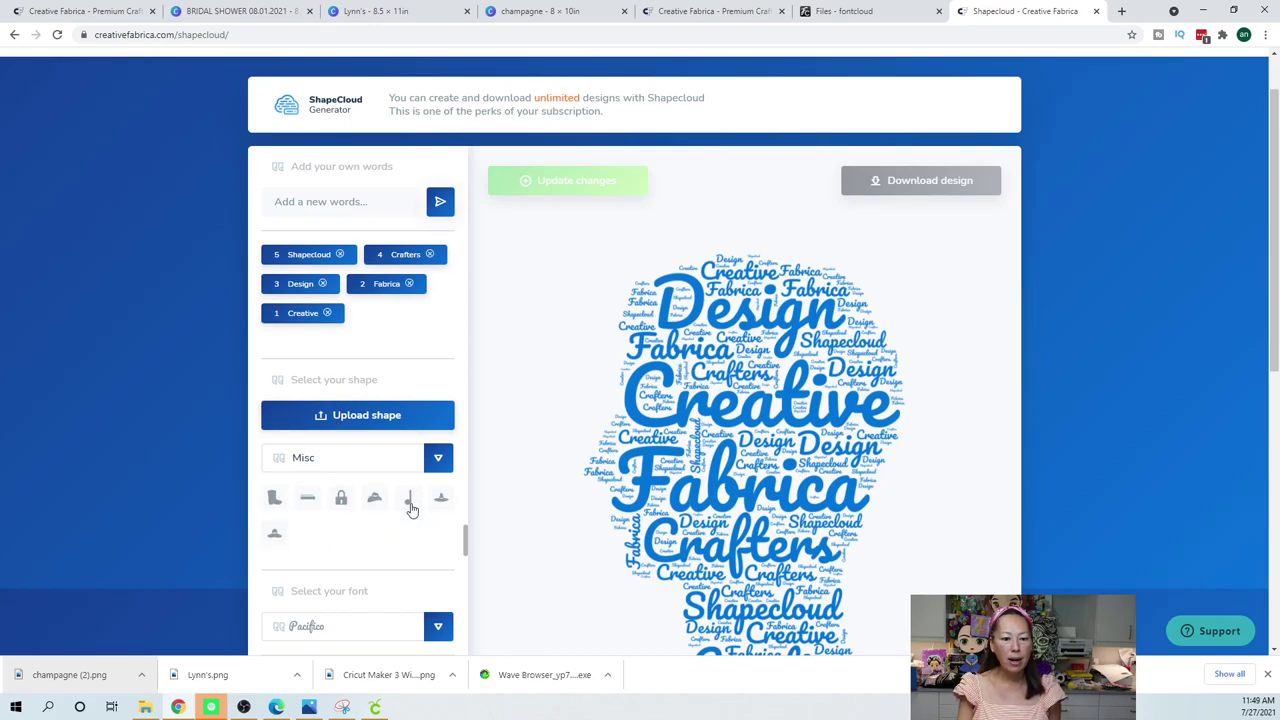
{"action": "left_click", "coordinate": [307, 496]}
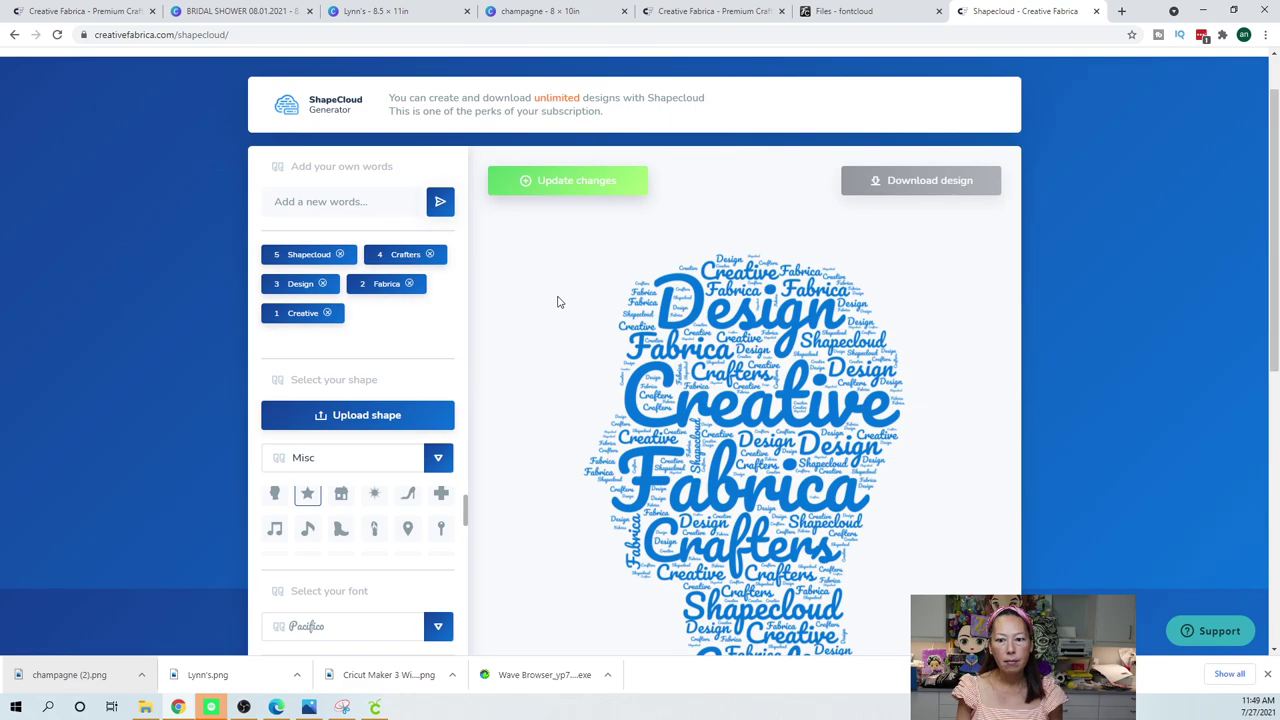
- Change the word cloud font from Pacifico to Gloria Hallelujah
{"action": "scroll", "coordinate": [400, 563], "scroll_direction": "down", "scroll_amount": 2}
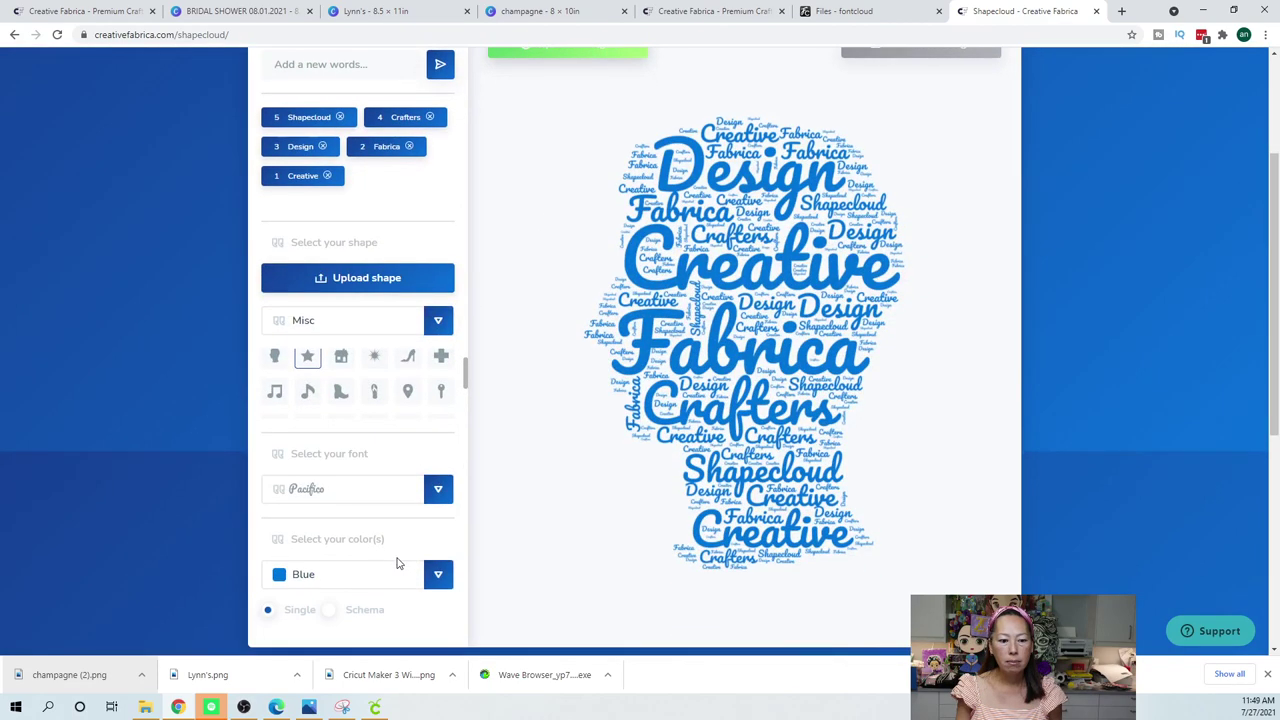
{"action": "left_click", "coordinate": [439, 428]}
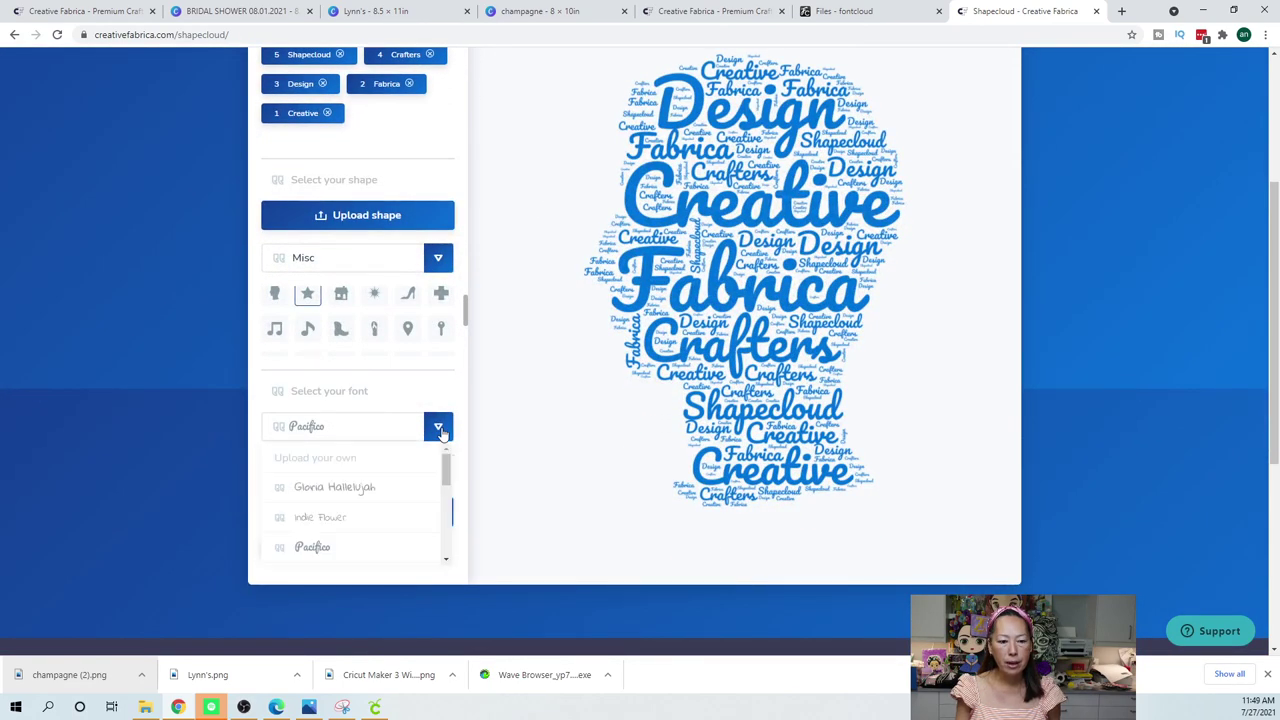
{"action": "left_click", "coordinate": [353, 489]}
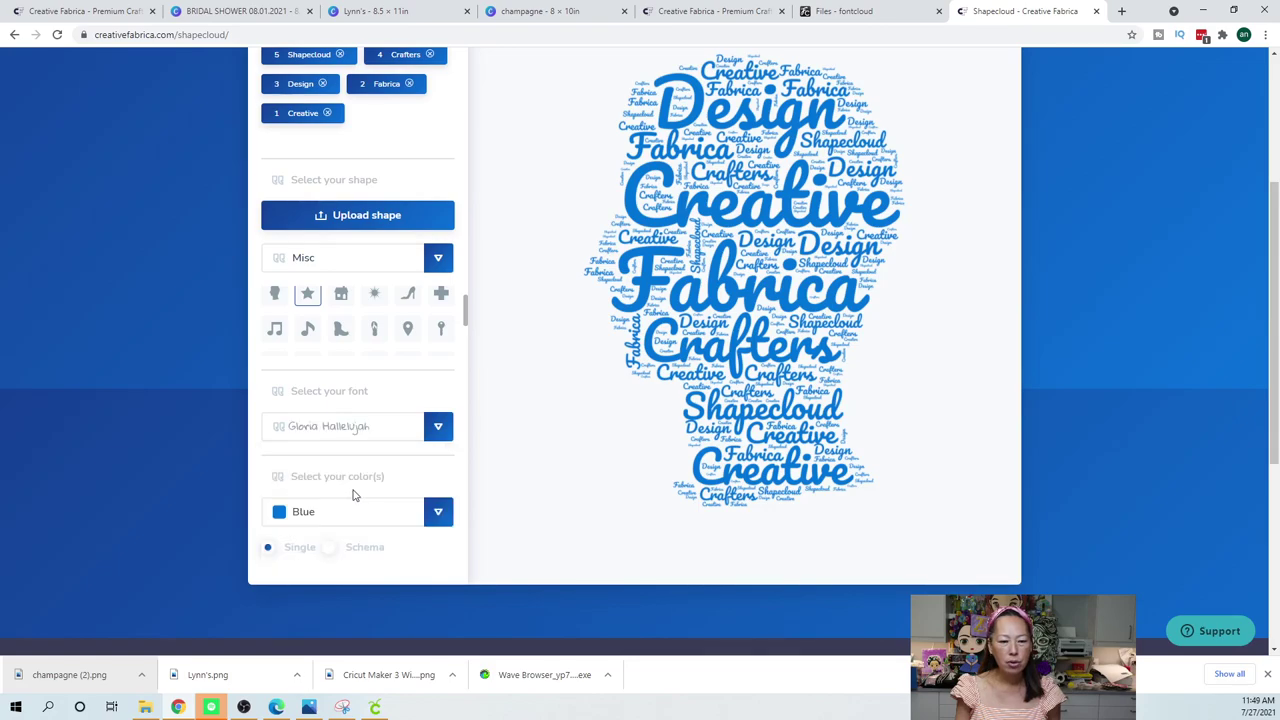
{"action": "scroll", "coordinate": [360, 515], "scroll_direction": "up", "scroll_amount": 2}
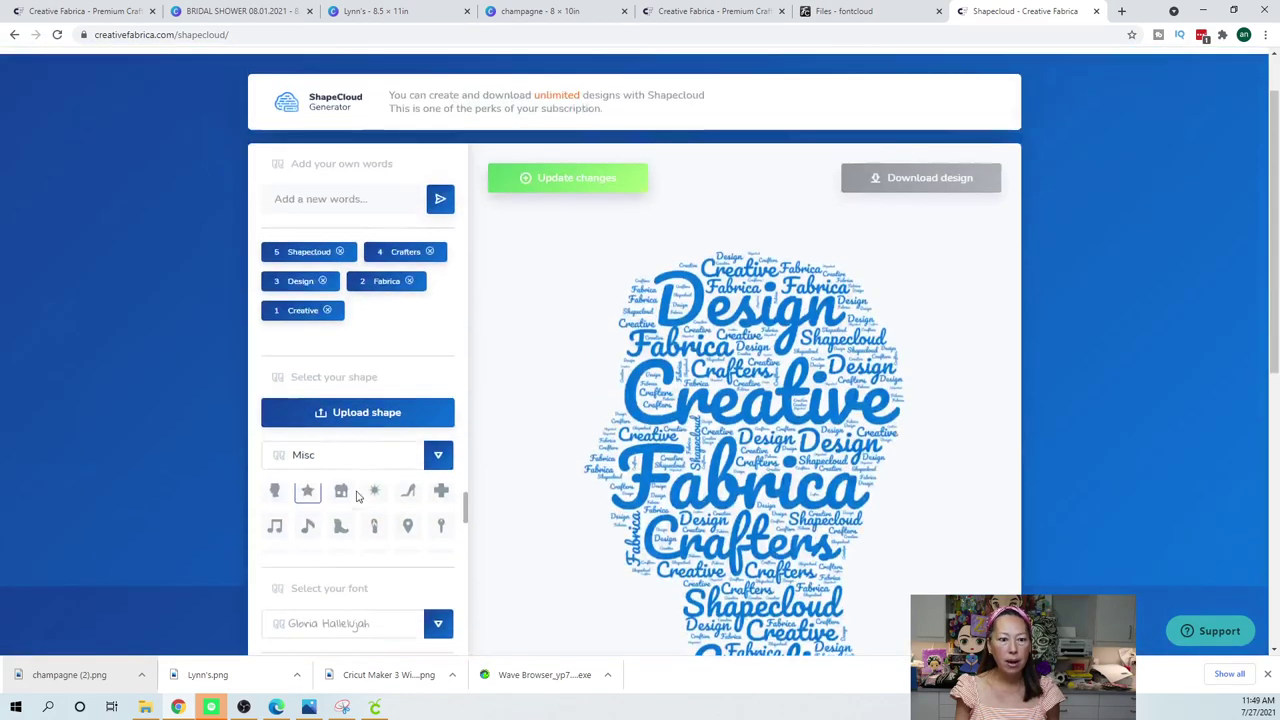
- Add the words 'charlotte' and 'tina' to the word cloud's word list
{"action": "left_click", "coordinate": [350, 201]}
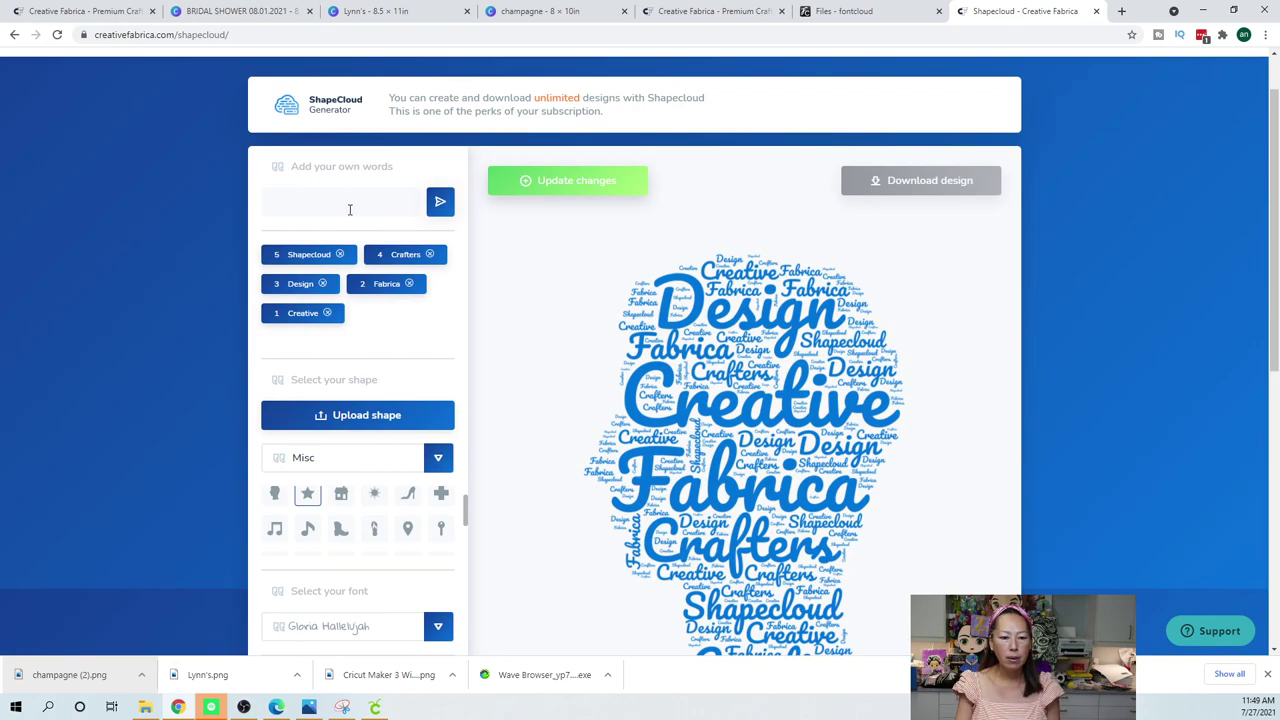
{"action": "type", "text": "charlot"}
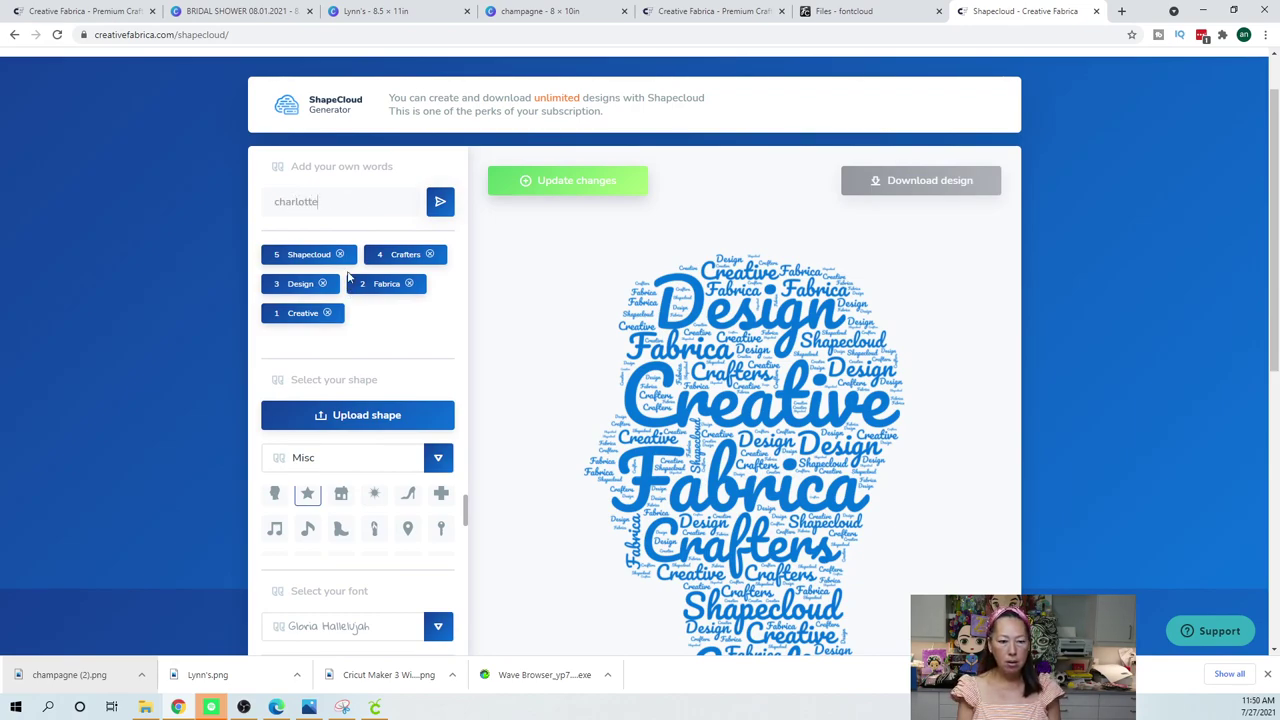
{"action": "type", "text": "te"}
{"action": "key", "text": "Return"}
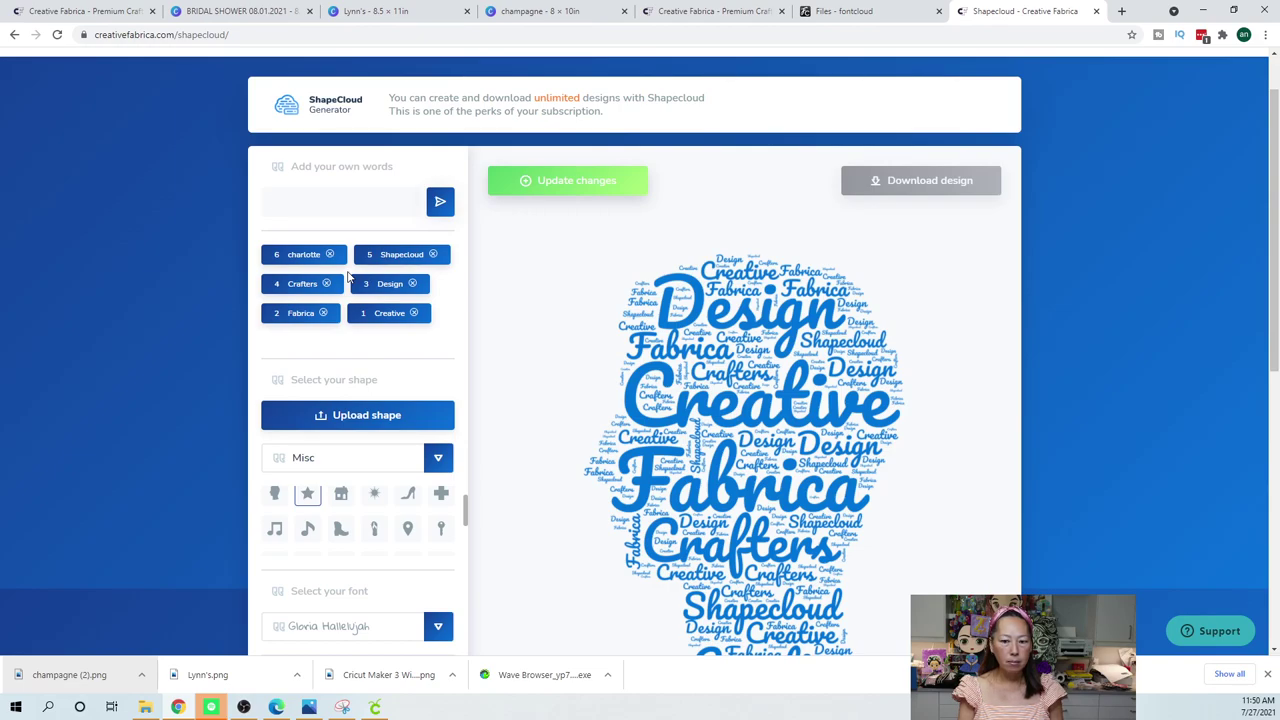
{"action": "type", "text": "tina"}
{"action": "key", "text": "Return"}
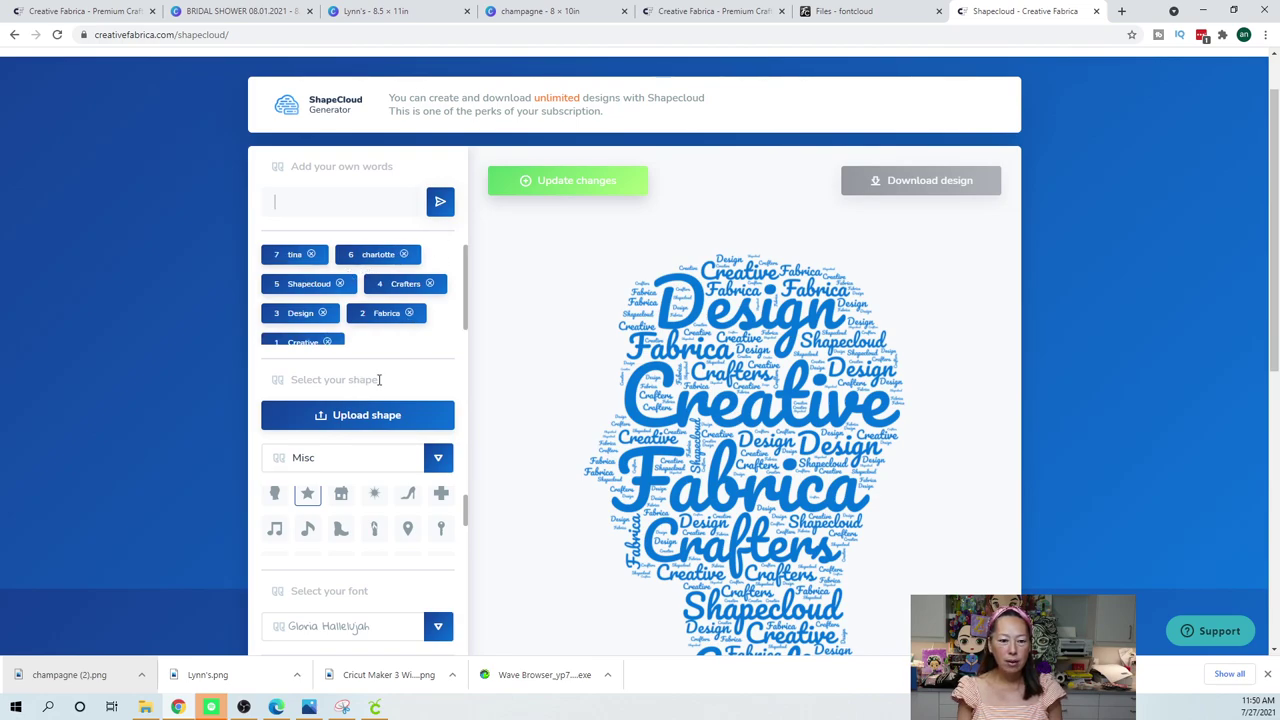
{"action": "scroll", "coordinate": [386, 410], "scroll_direction": "down", "scroll_amount": 2}
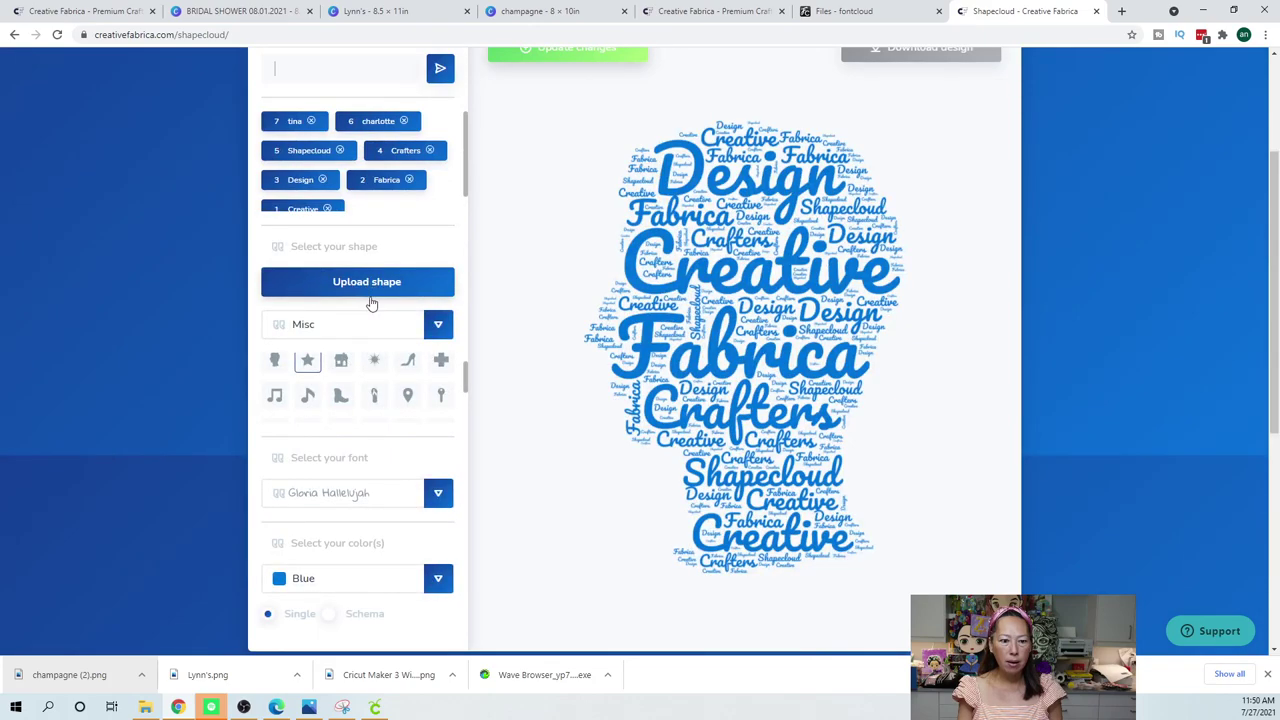
{"action": "scroll", "coordinate": [368, 418], "scroll_direction": "down", "scroll_amount": 3}
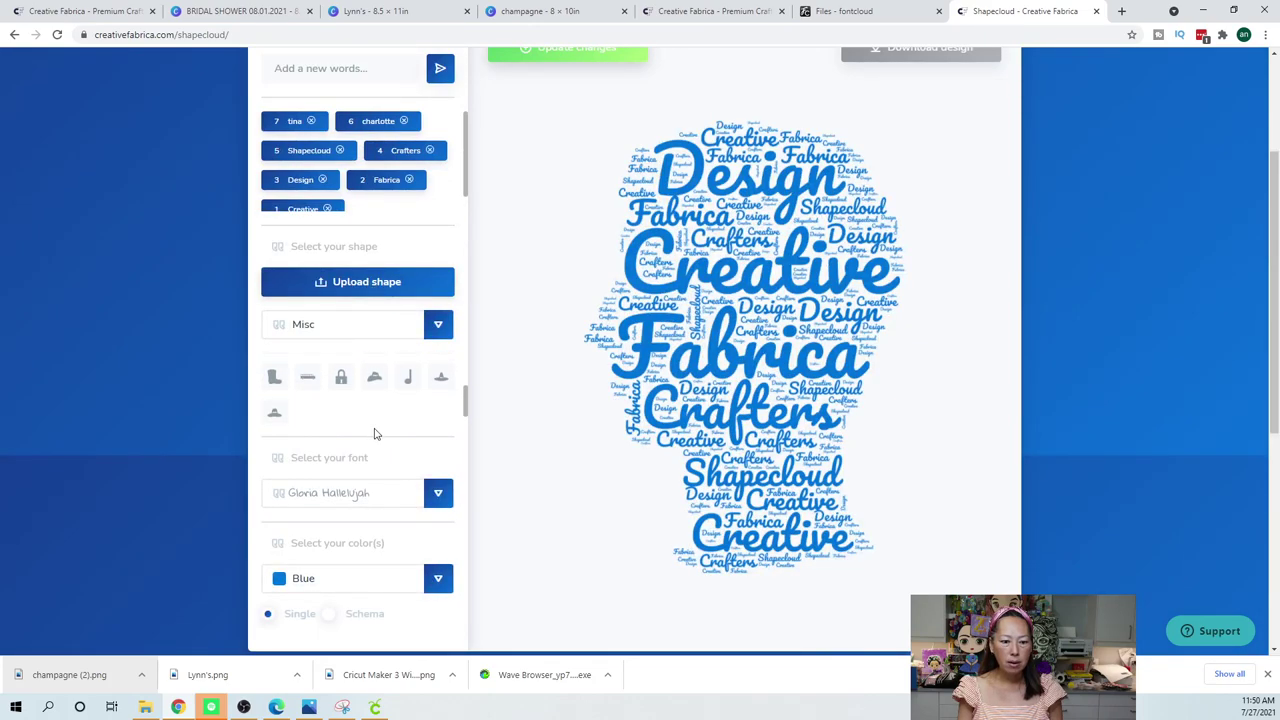
{"action": "scroll", "coordinate": [375, 530], "scroll_direction": "down", "scroll_amount": 2}
{"action": "scroll", "coordinate": [548, 490], "scroll_direction": "up", "scroll_amount": 5}
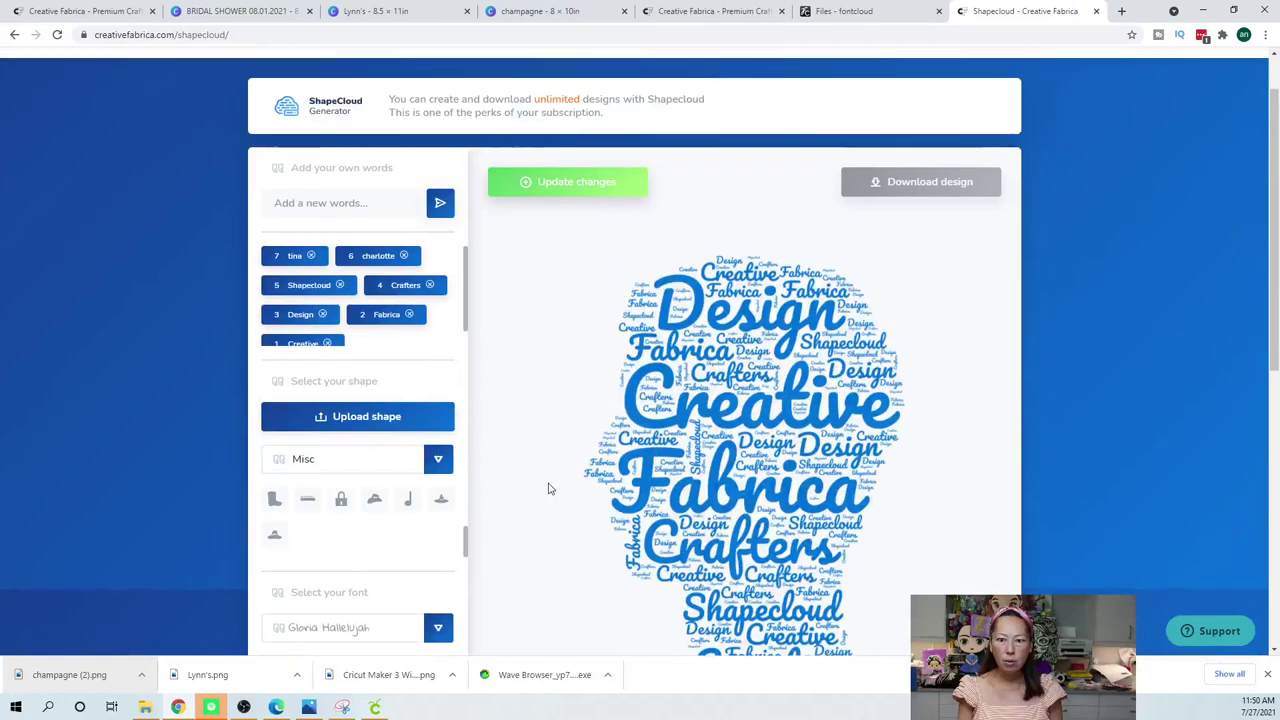
- Update the star word cloud so it includes tina and charlotte, then review it
{"action": "left_click", "coordinate": [580, 250]}
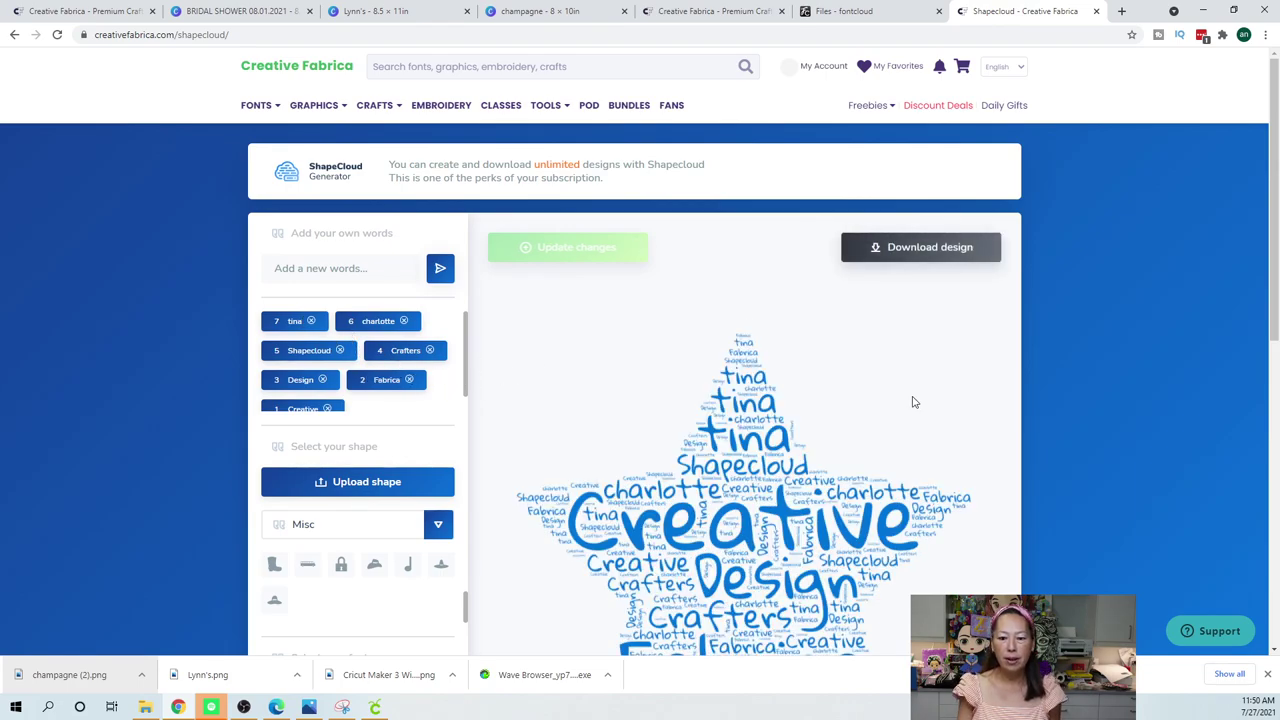
{"action": "scroll", "coordinate": [914, 403], "scroll_direction": "down", "scroll_amount": 2}
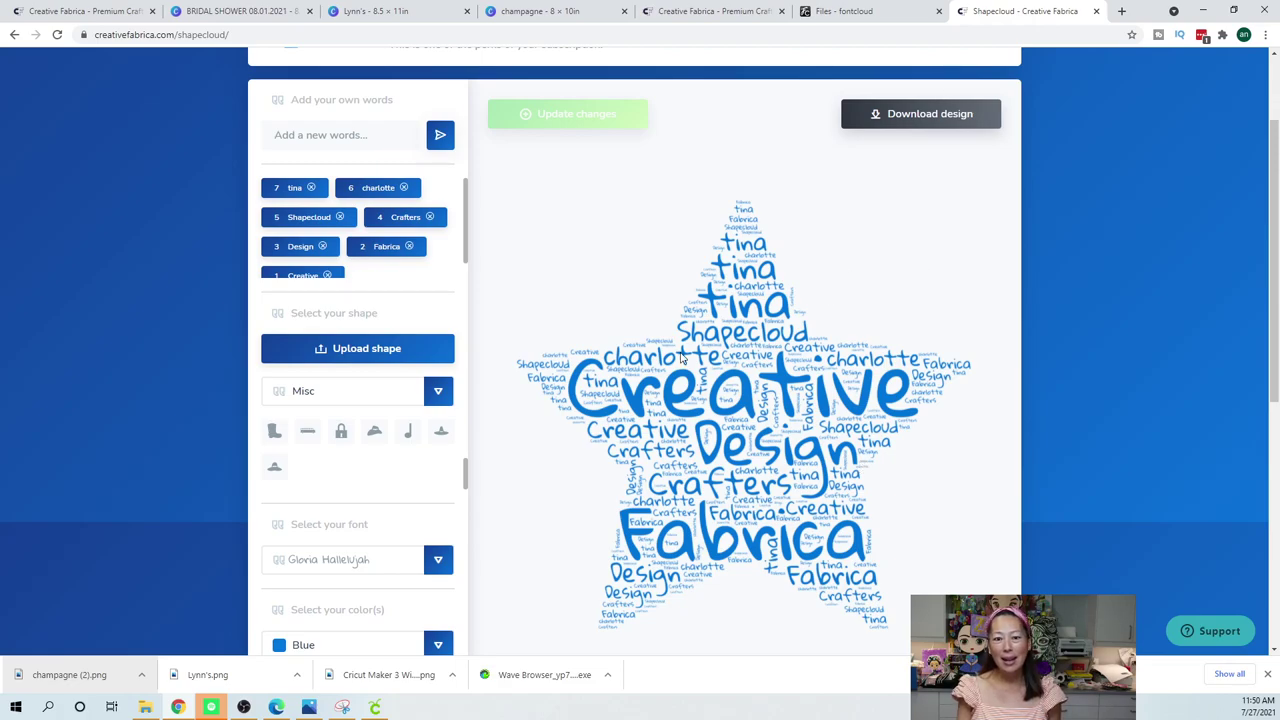
{"action": "scroll", "coordinate": [683, 355], "scroll_direction": "up", "scroll_amount": 2}
{"action": "scroll", "coordinate": [683, 355], "scroll_direction": "down", "scroll_amount": 2}
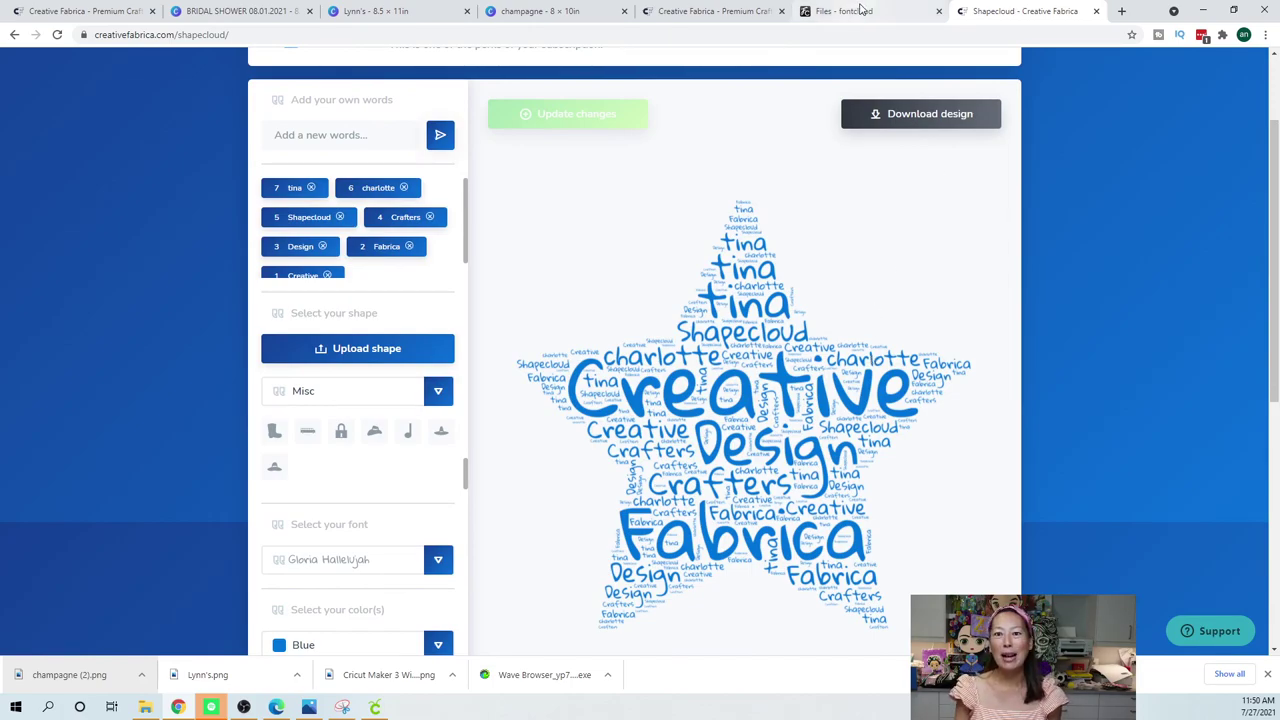
- On the All Access promo page, read reasons 1 to 3, unlimited designs through commercial license
{"action": "left_click", "coordinate": [722, 11]}
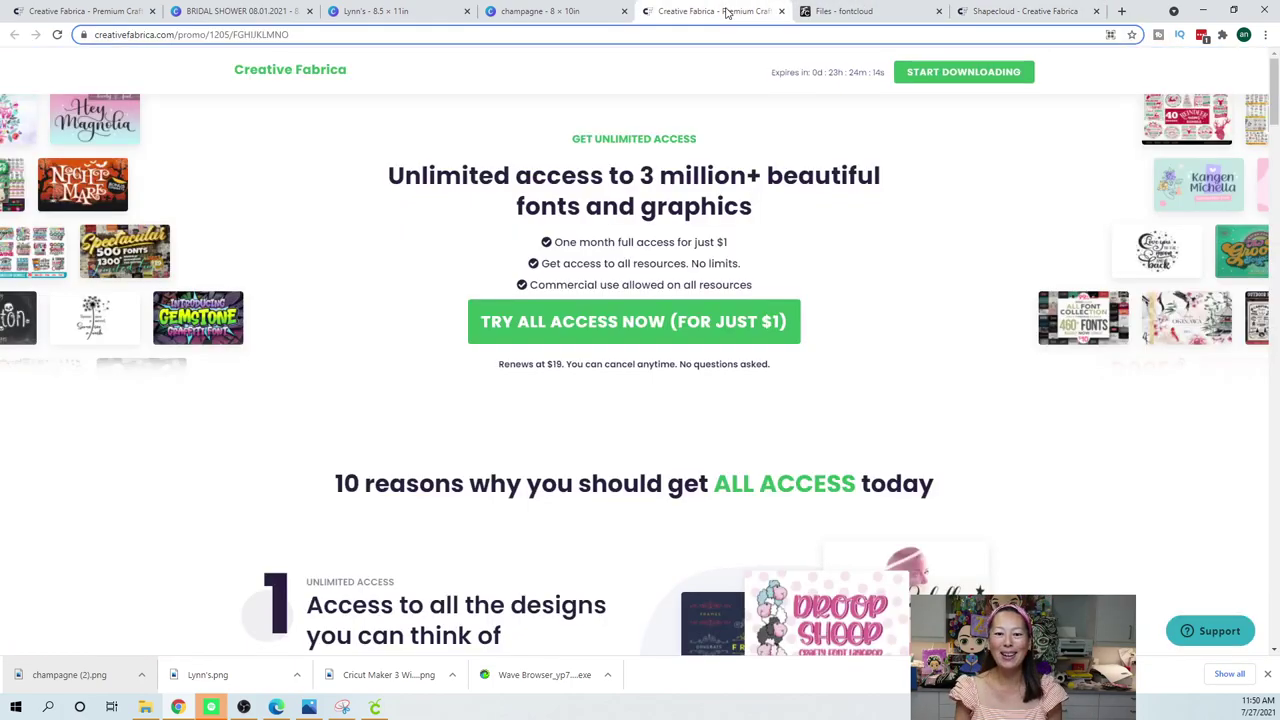
{"action": "scroll", "coordinate": [560, 345], "scroll_direction": "down", "scroll_amount": 2}
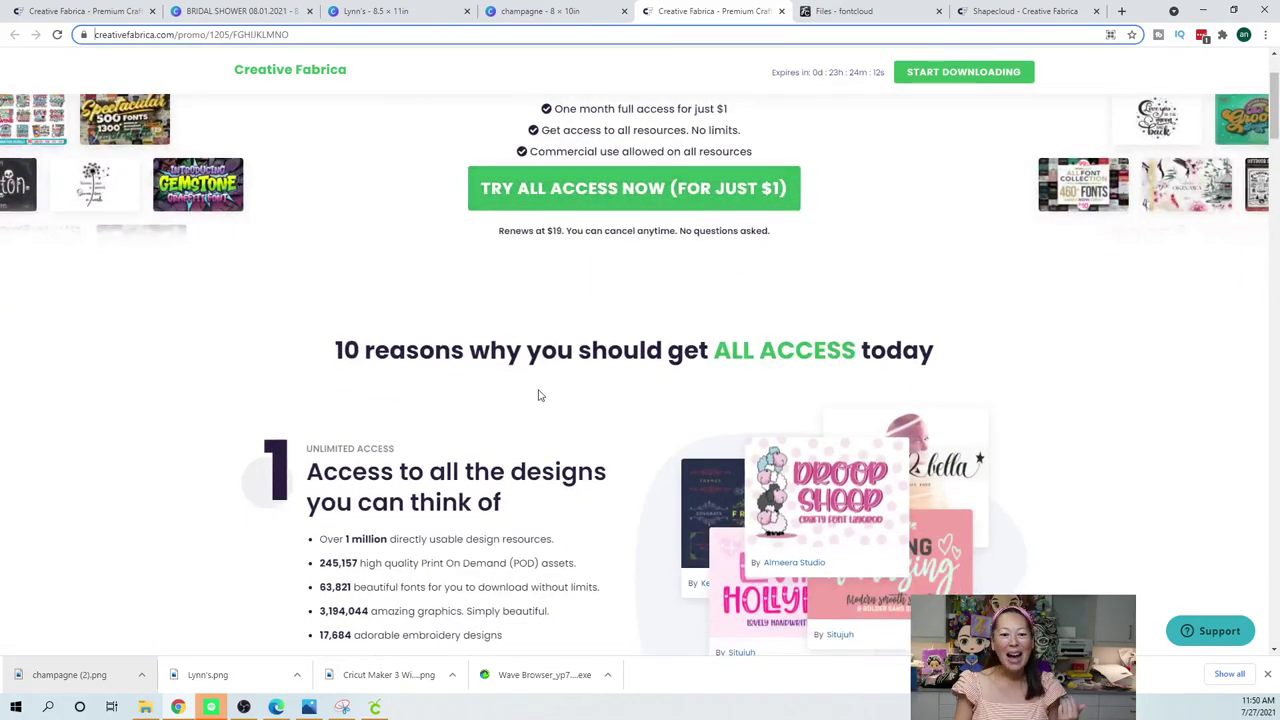
{"action": "scroll", "coordinate": [509, 526], "scroll_direction": "down", "scroll_amount": 2}
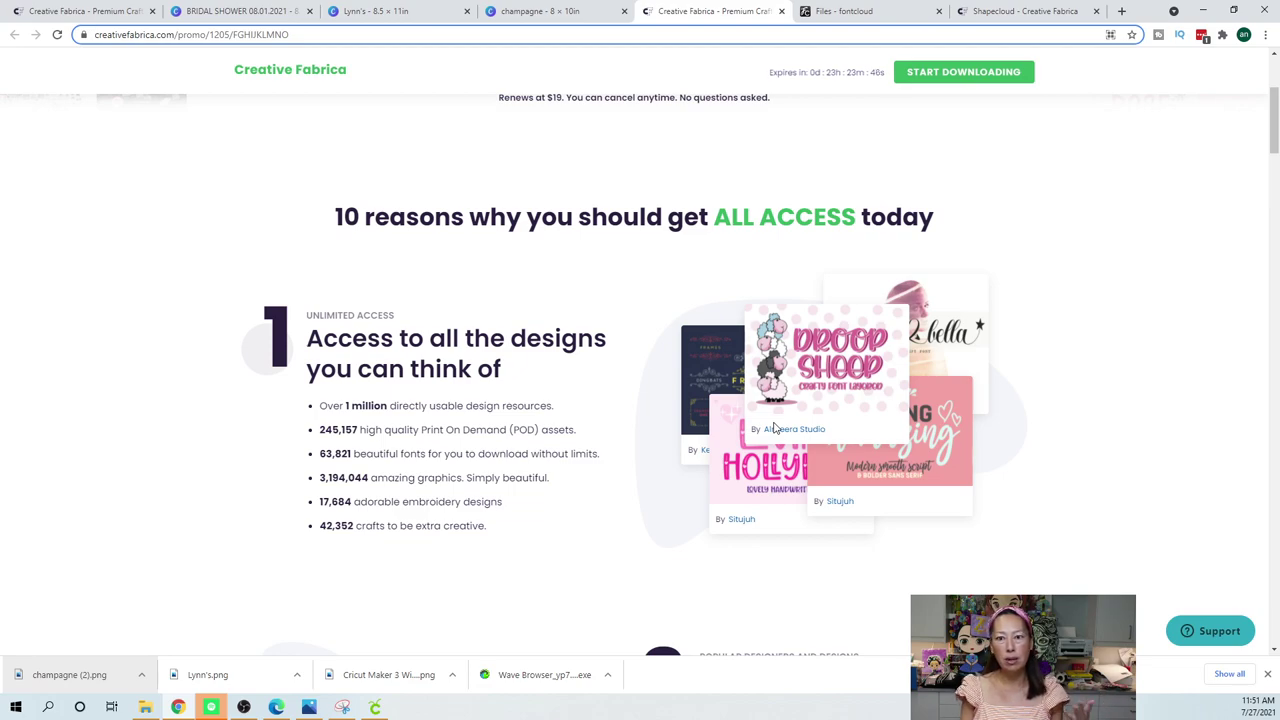
{"action": "scroll", "coordinate": [534, 391], "scroll_direction": "down", "scroll_amount": 3}
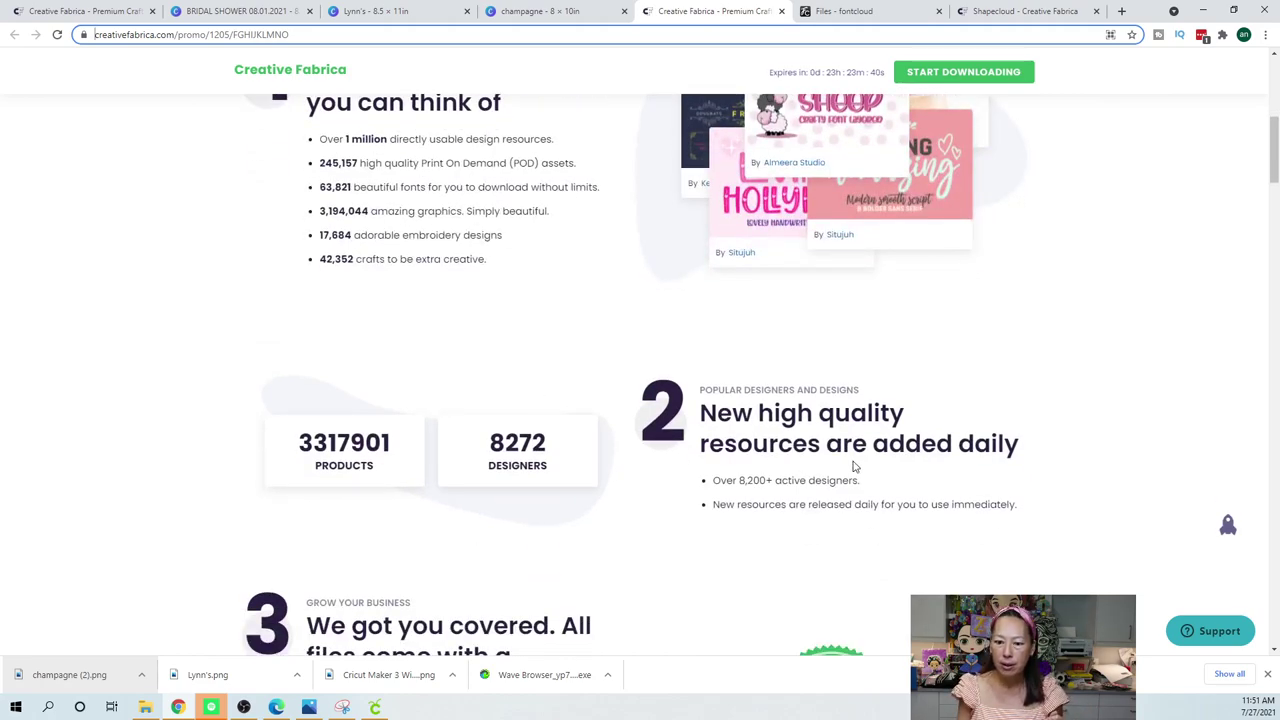
{"action": "scroll", "coordinate": [853, 466], "scroll_direction": "down", "scroll_amount": 2}
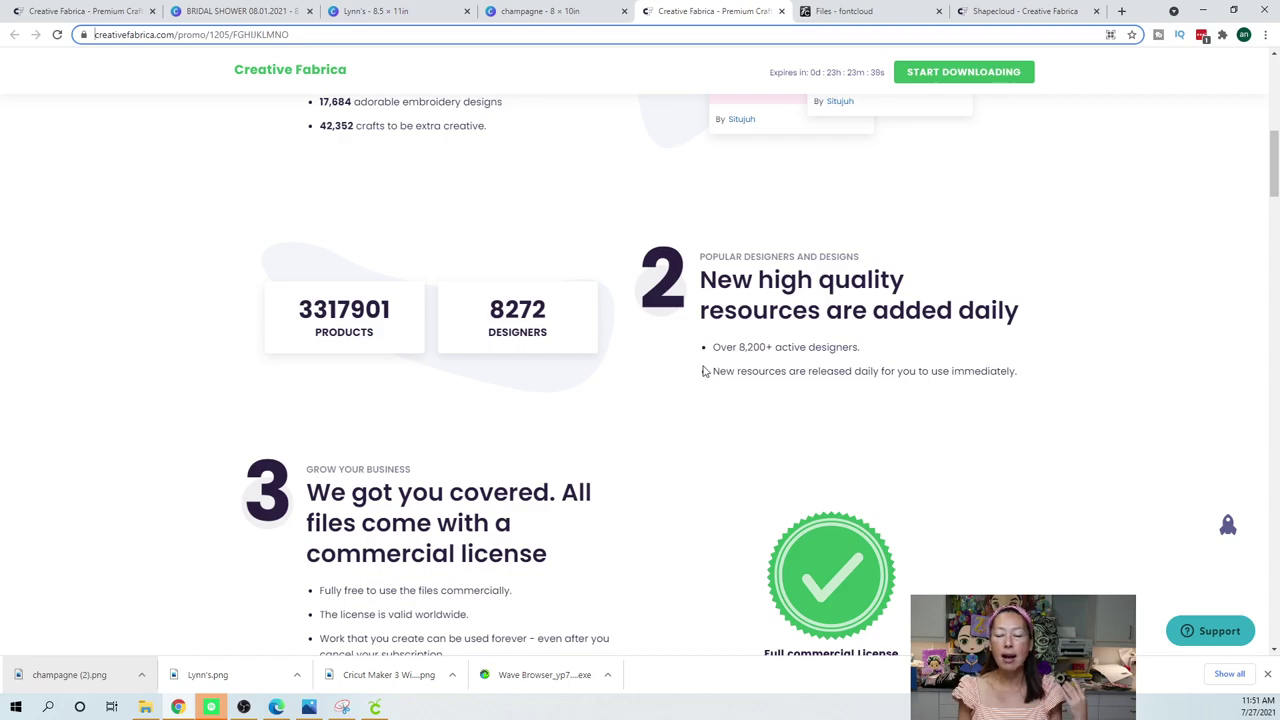
{"action": "scroll", "coordinate": [613, 417], "scroll_direction": "down", "scroll_amount": 2}
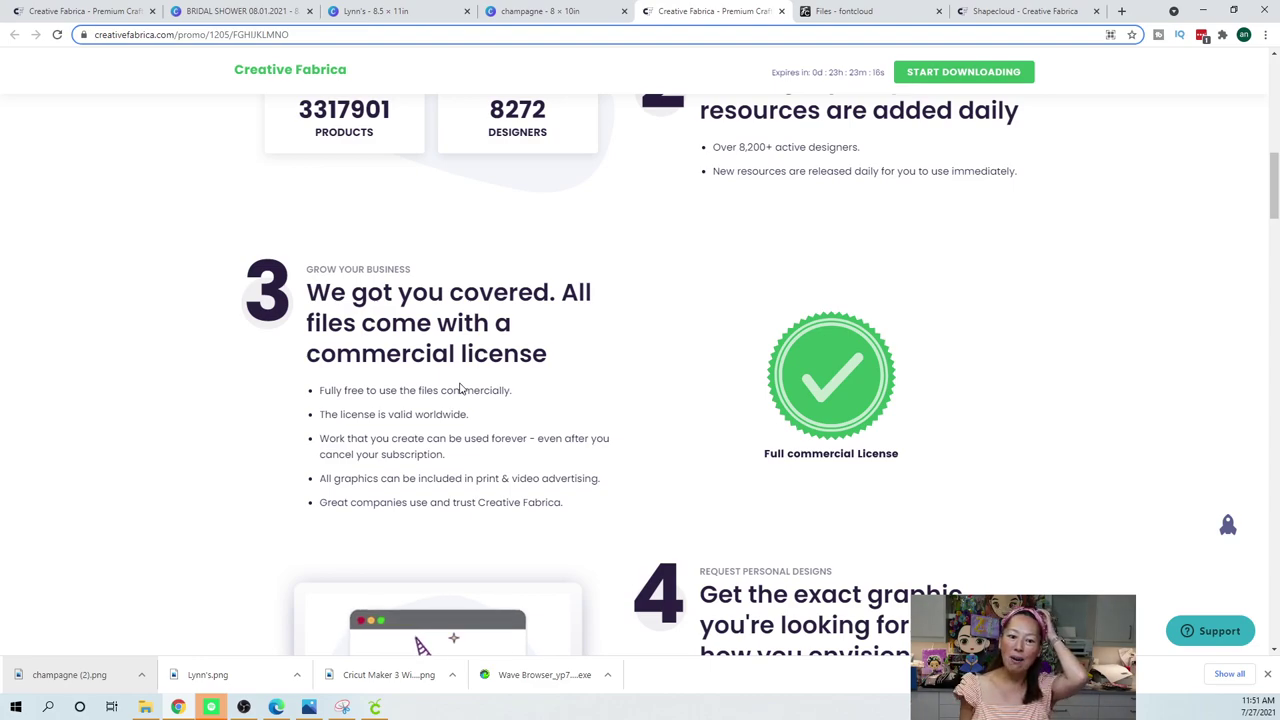
{"action": "scroll", "coordinate": [460, 388], "scroll_direction": "down", "scroll_amount": 3}
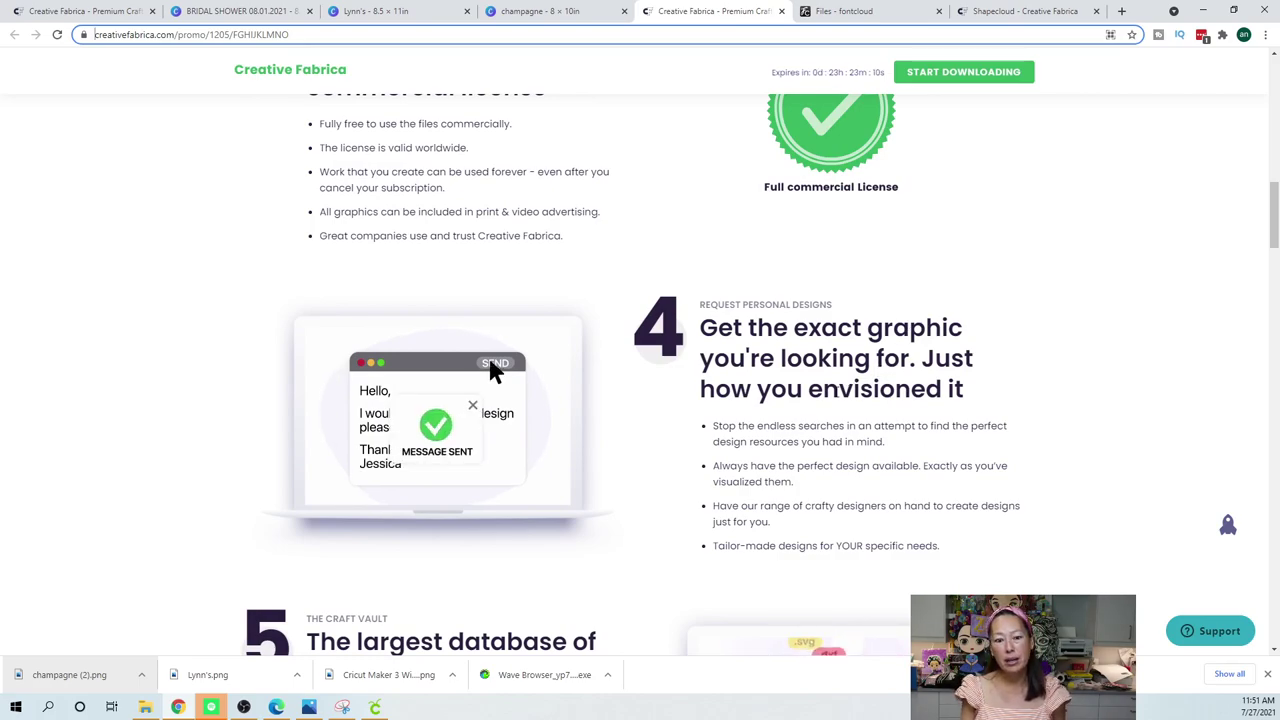
- Read reasons 4 to 7 (personal designs, craft vault, classes, discounts) down to the font manager section
{"action": "scroll", "coordinate": [815, 385], "scroll_direction": "down", "scroll_amount": 2}
{"action": "scroll", "coordinate": [815, 385], "scroll_direction": "down", "scroll_amount": 3}
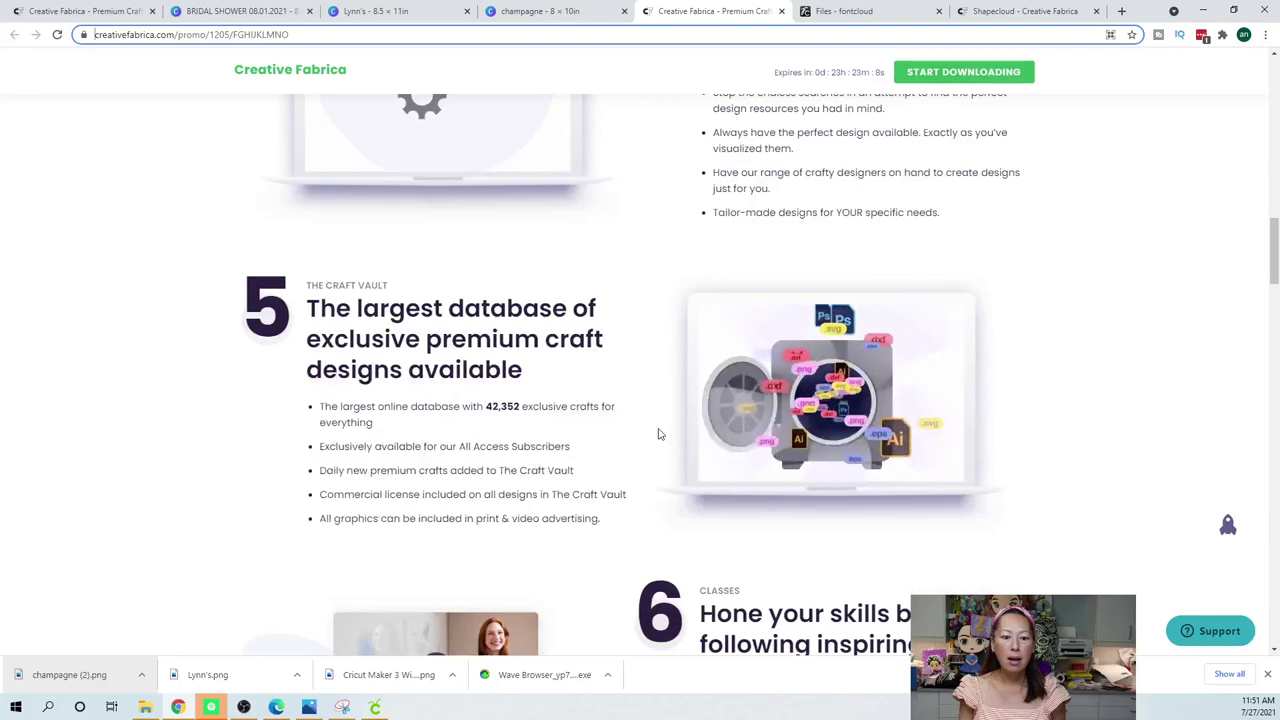
{"action": "scroll", "coordinate": [455, 350], "scroll_direction": "down", "scroll_amount": 1}
{"action": "scroll", "coordinate": [455, 350], "scroll_direction": "down", "scroll_amount": 3}
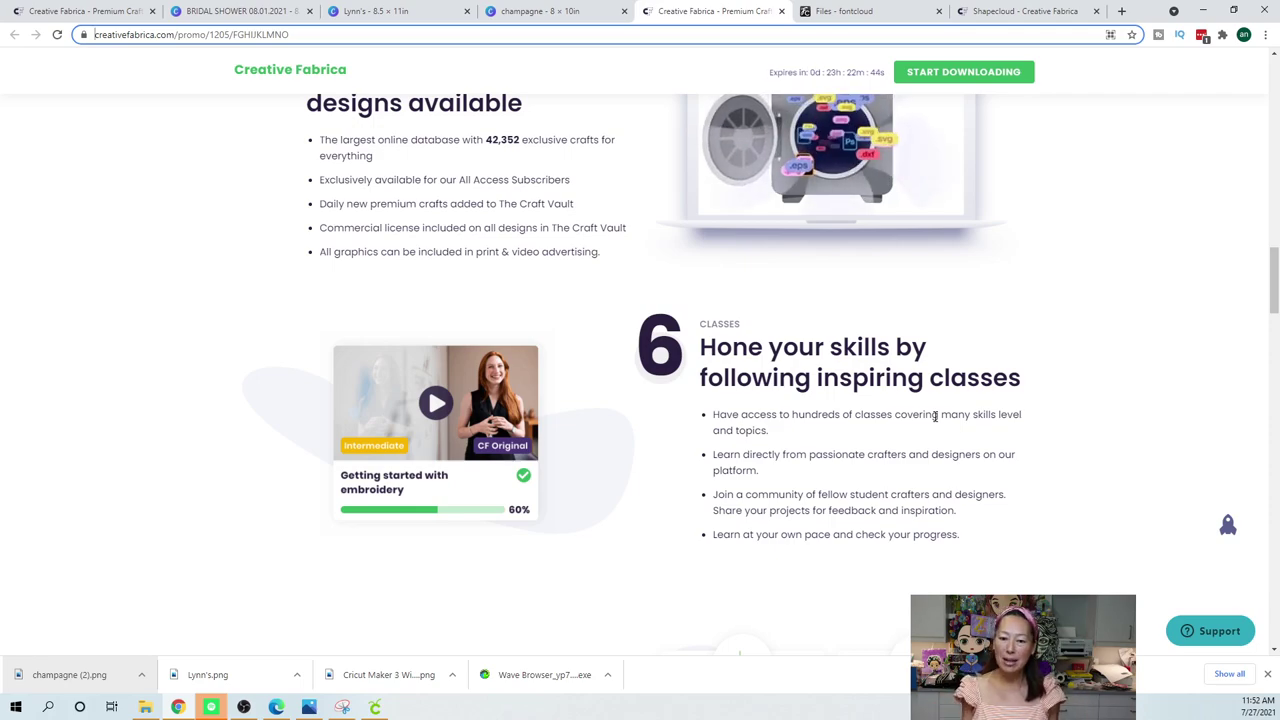
{"action": "scroll", "coordinate": [935, 415], "scroll_direction": "down", "scroll_amount": 2}
{"action": "scroll", "coordinate": [848, 455], "scroll_direction": "down", "scroll_amount": 1}
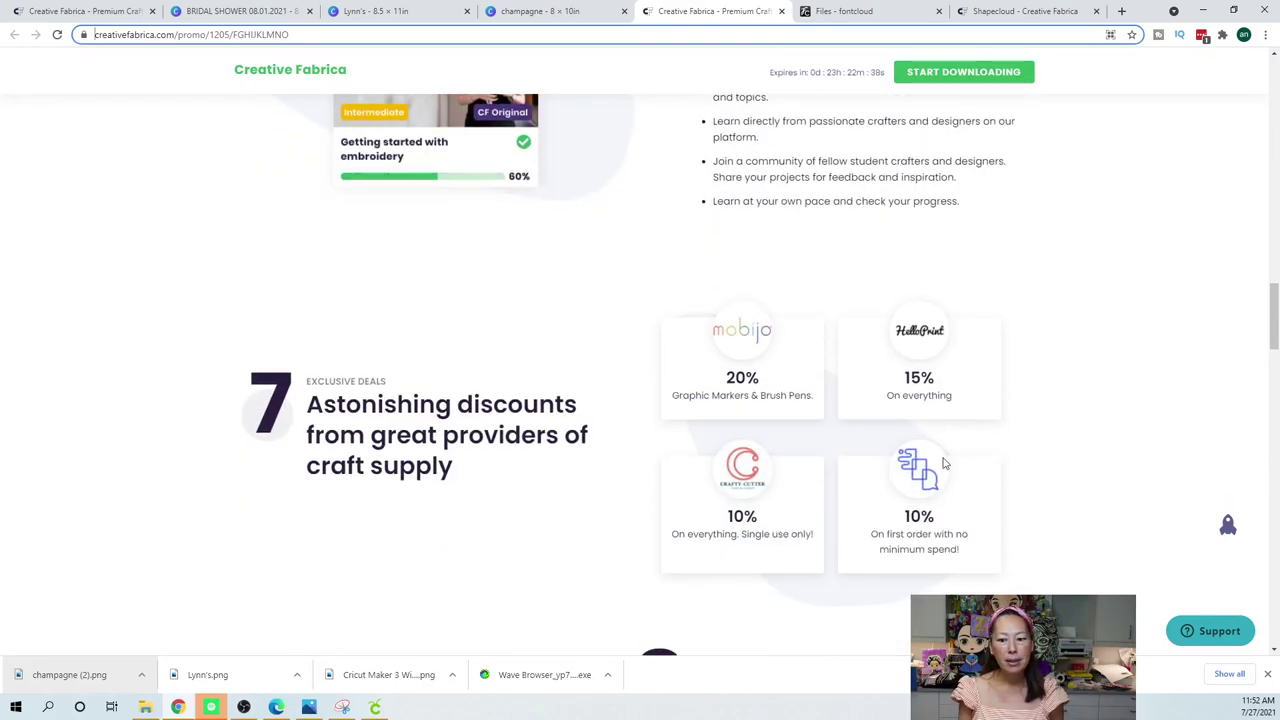
{"action": "scroll", "coordinate": [910, 392], "scroll_direction": "down", "scroll_amount": 2}
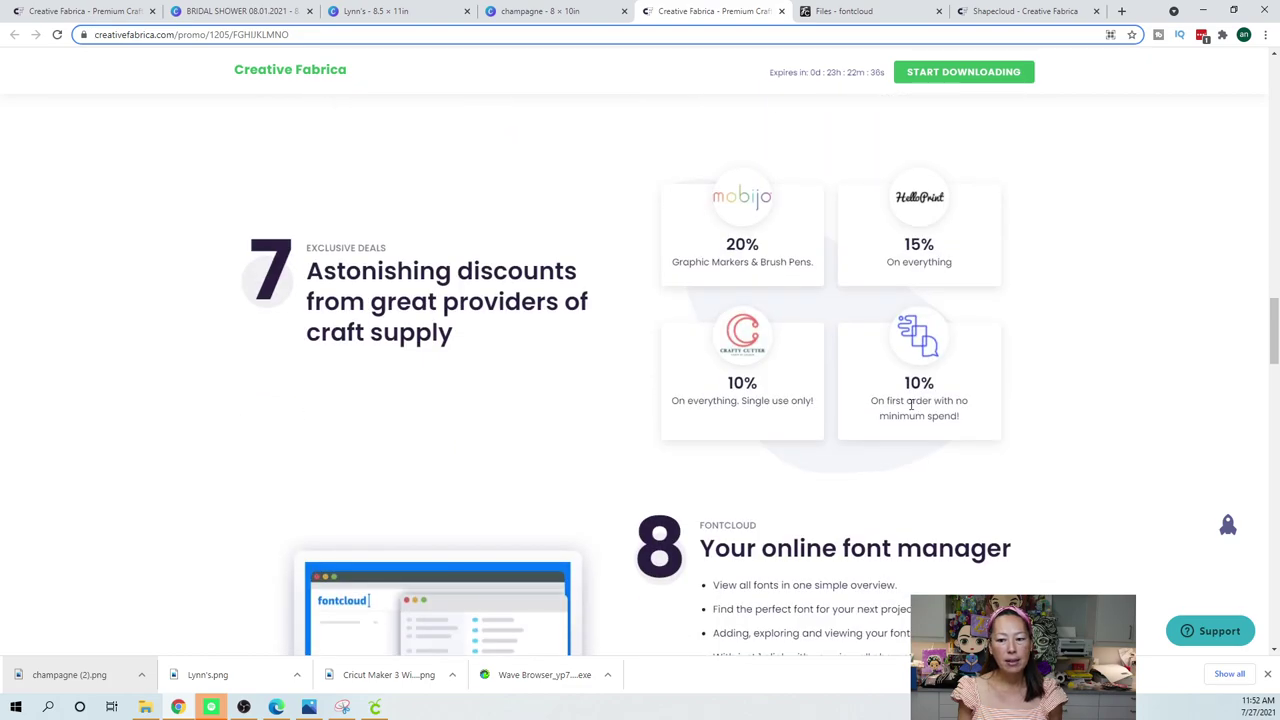
{"action": "scroll", "coordinate": [762, 414], "scroll_direction": "down", "scroll_amount": 2}
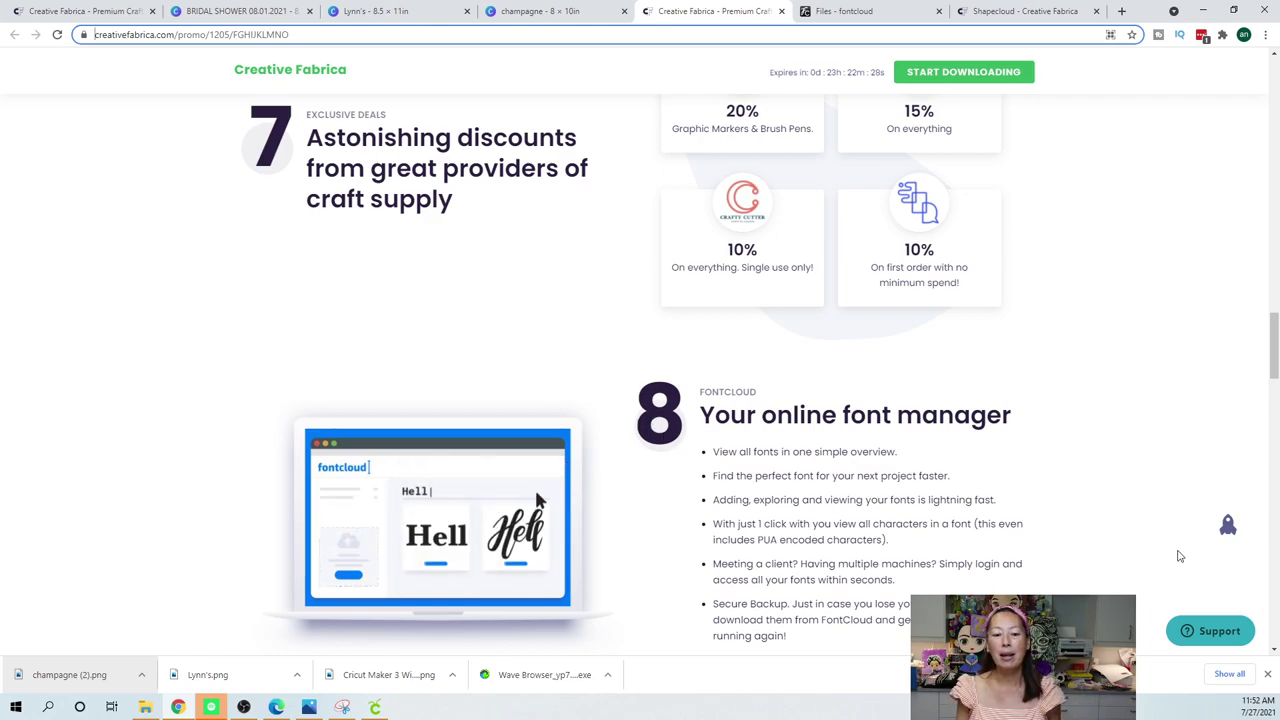
- Scroll through sections 9 and 10 to the Try All Access button, then back up to section 6
{"action": "scroll", "coordinate": [951, 532], "scroll_direction": "down", "scroll_amount": 2}
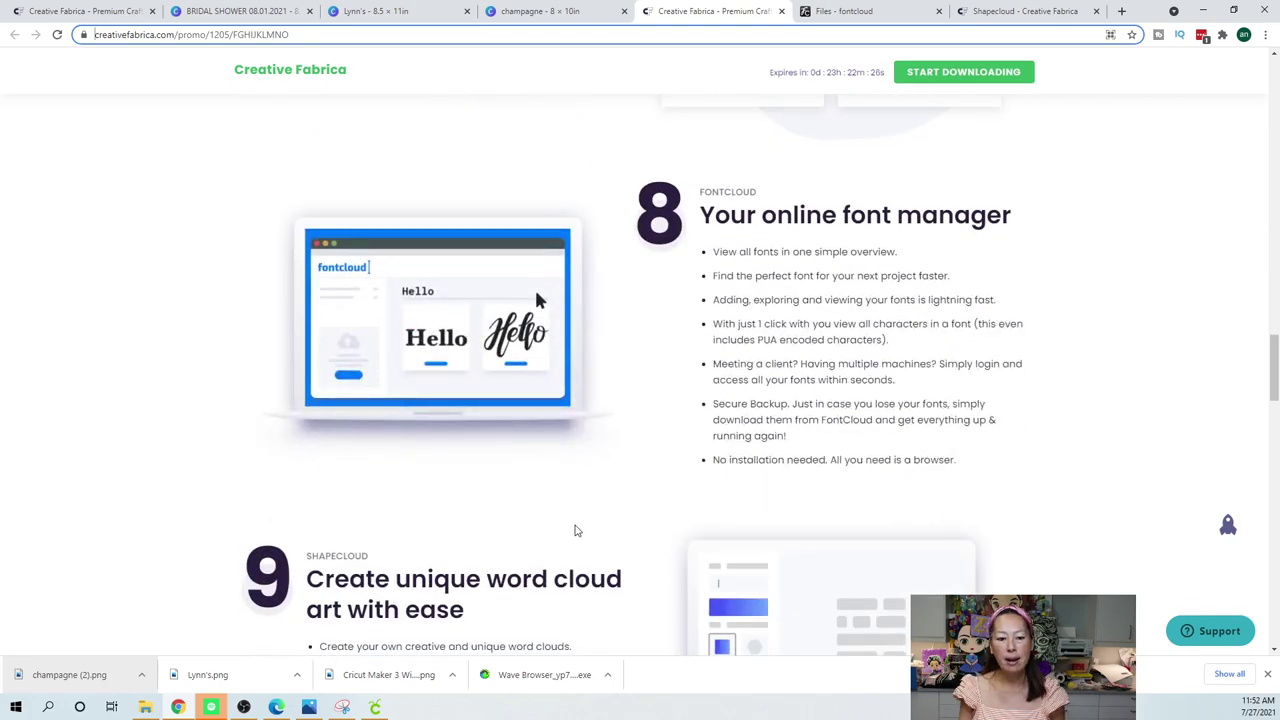
{"action": "scroll", "coordinate": [577, 528], "scroll_direction": "down", "scroll_amount": 1}
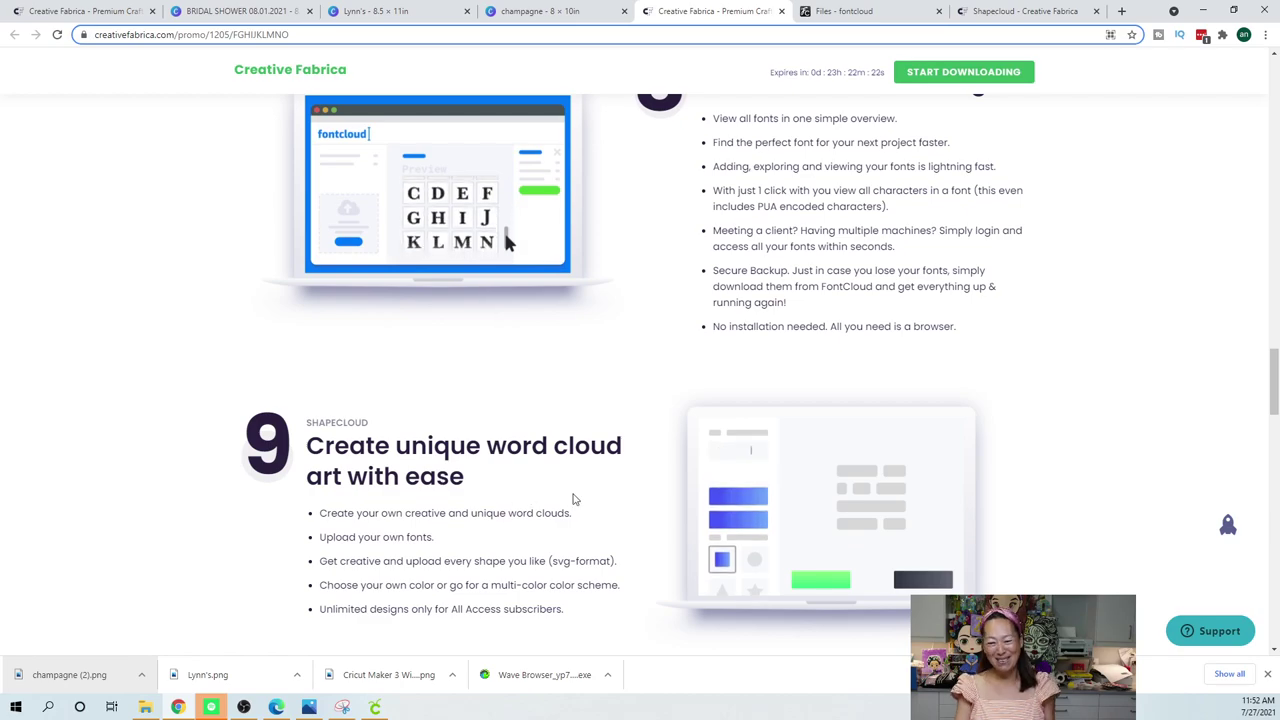
{"action": "scroll", "coordinate": [556, 496], "scroll_direction": "down", "scroll_amount": 2}
{"action": "scroll", "coordinate": [556, 488], "scroll_direction": "down", "scroll_amount": 2}
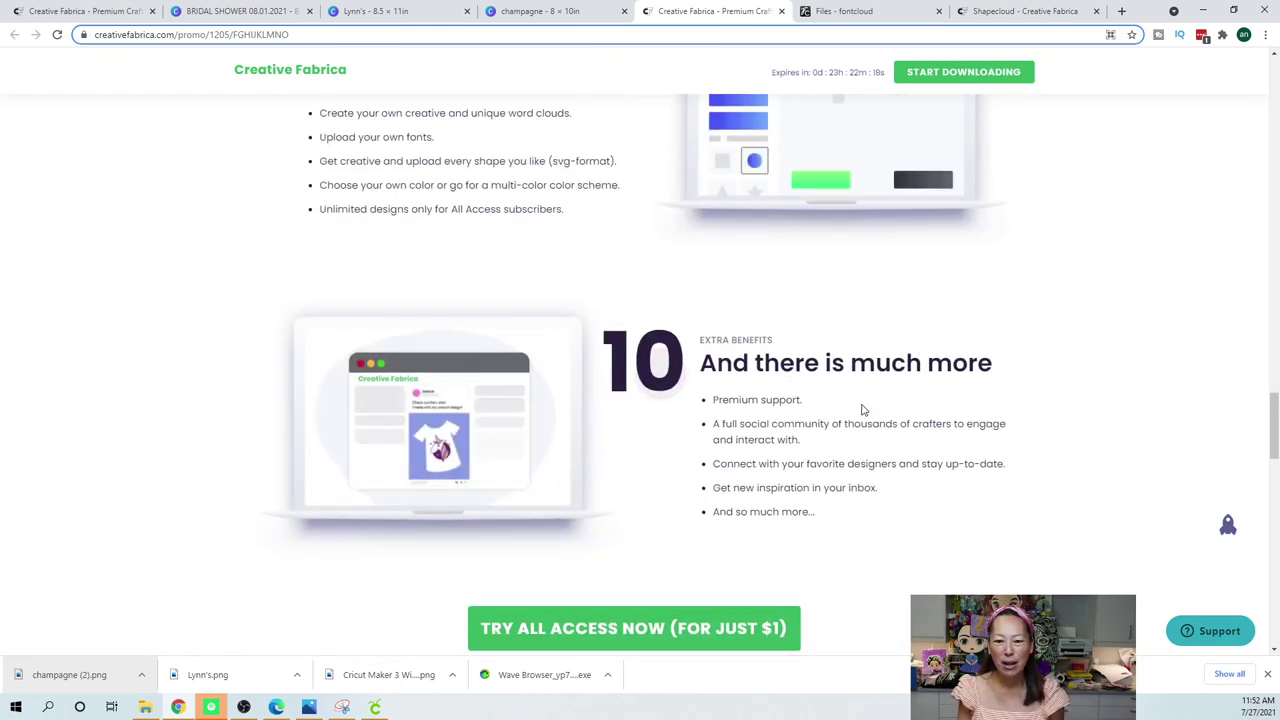
{"action": "scroll", "coordinate": [860, 409], "scroll_direction": "down", "scroll_amount": 1}
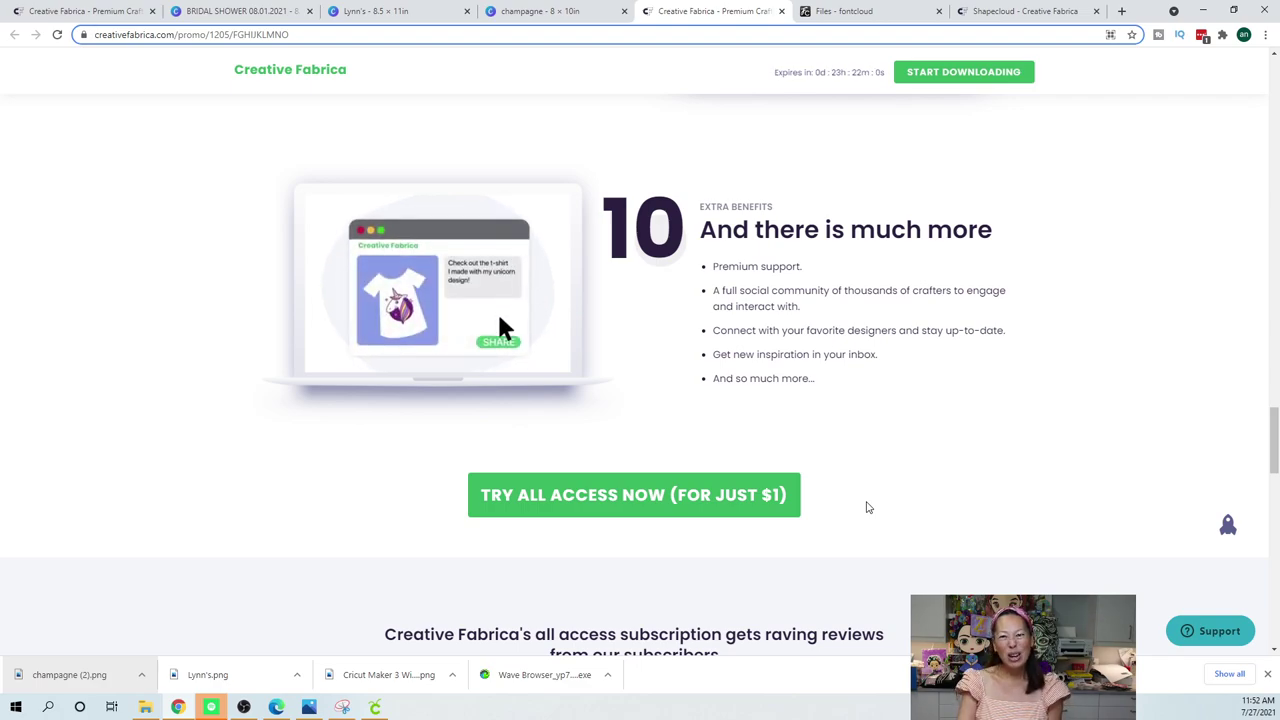
{"action": "scroll", "coordinate": [866, 505], "scroll_direction": "up", "scroll_amount": 6}
{"action": "scroll", "coordinate": [863, 472], "scroll_direction": "up", "scroll_amount": 7}
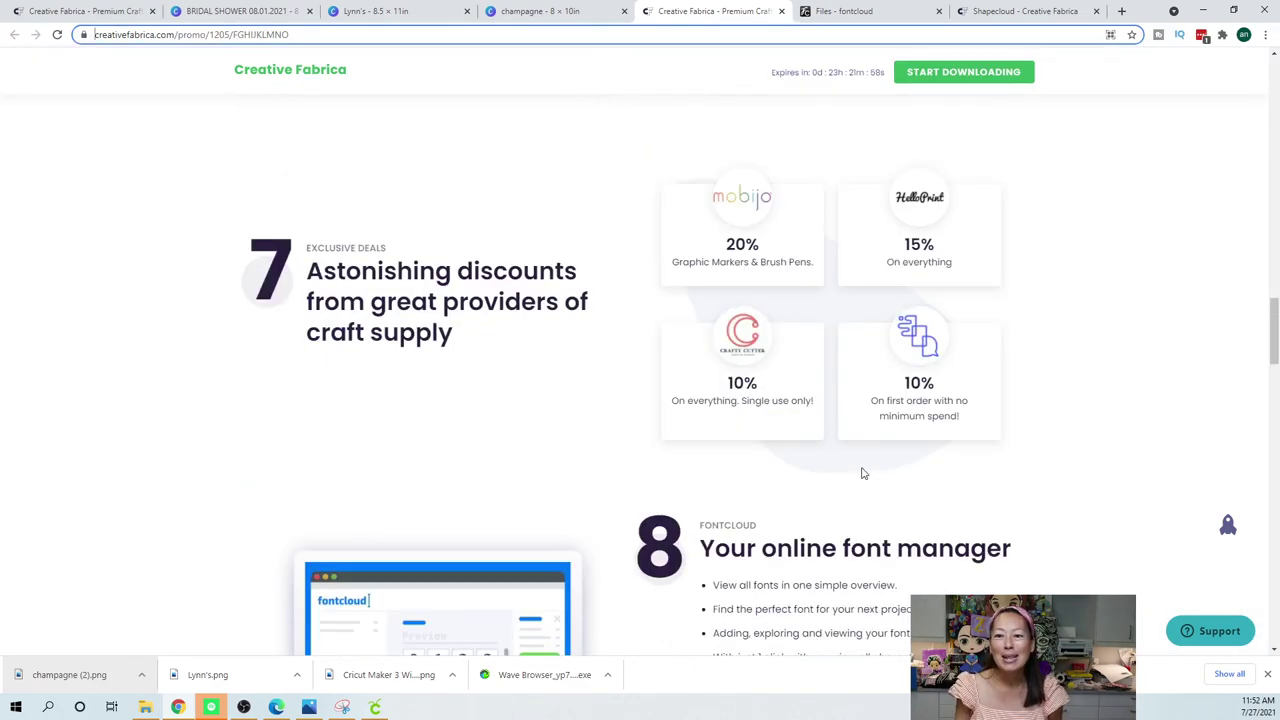